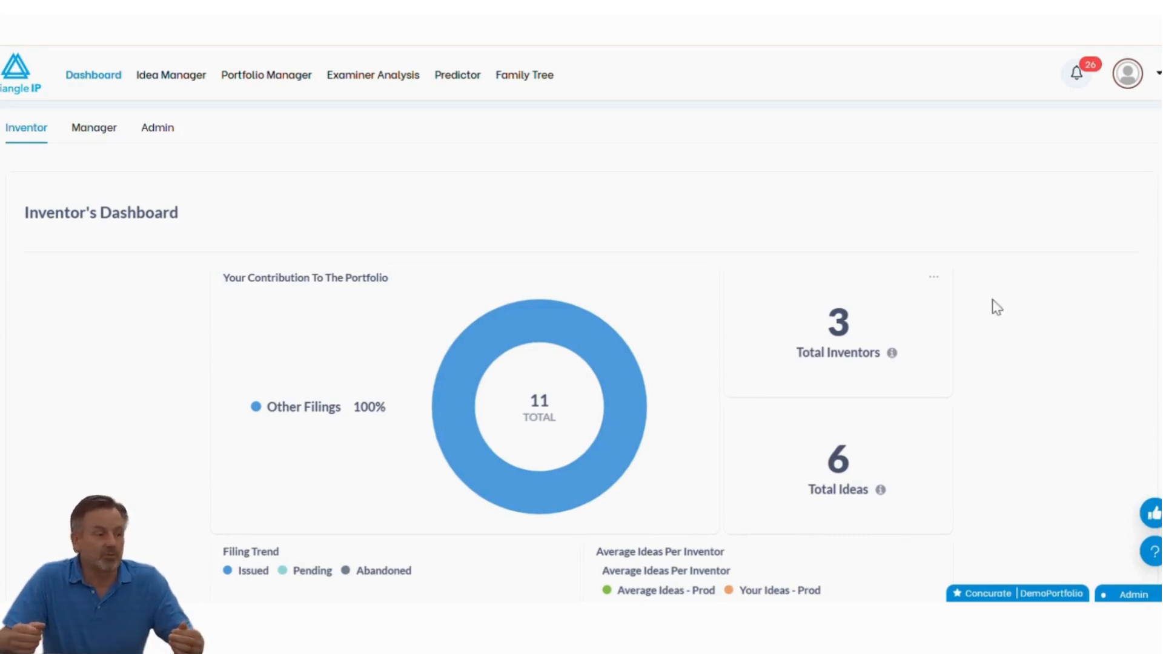
Open the Docketing System settings in the control panel and switch the portfolio to Concurate.
{"action": "left_click", "coordinate": [1154, 74]}
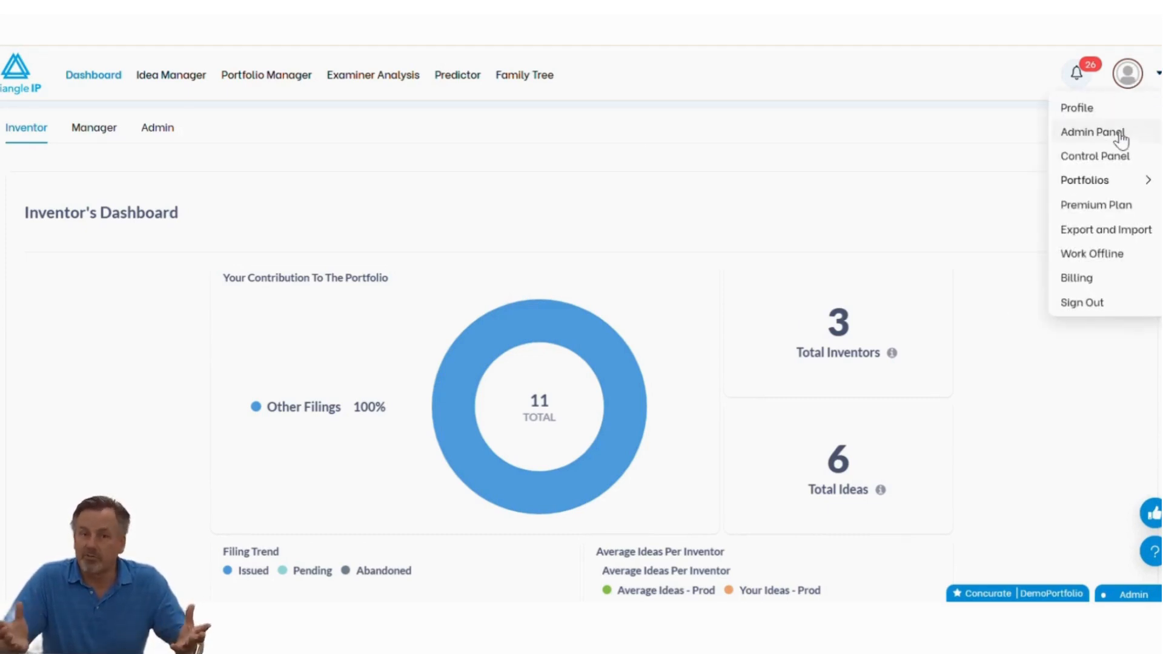
{"action": "left_click", "coordinate": [1091, 162]}
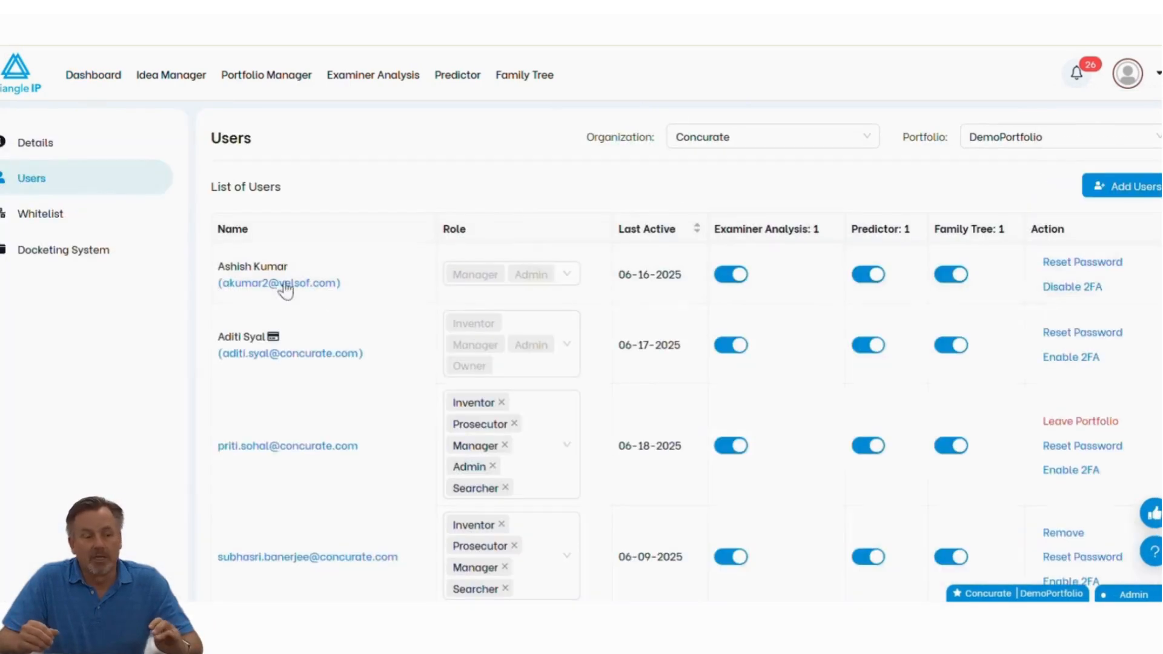
{"action": "left_click", "coordinate": [55, 257]}
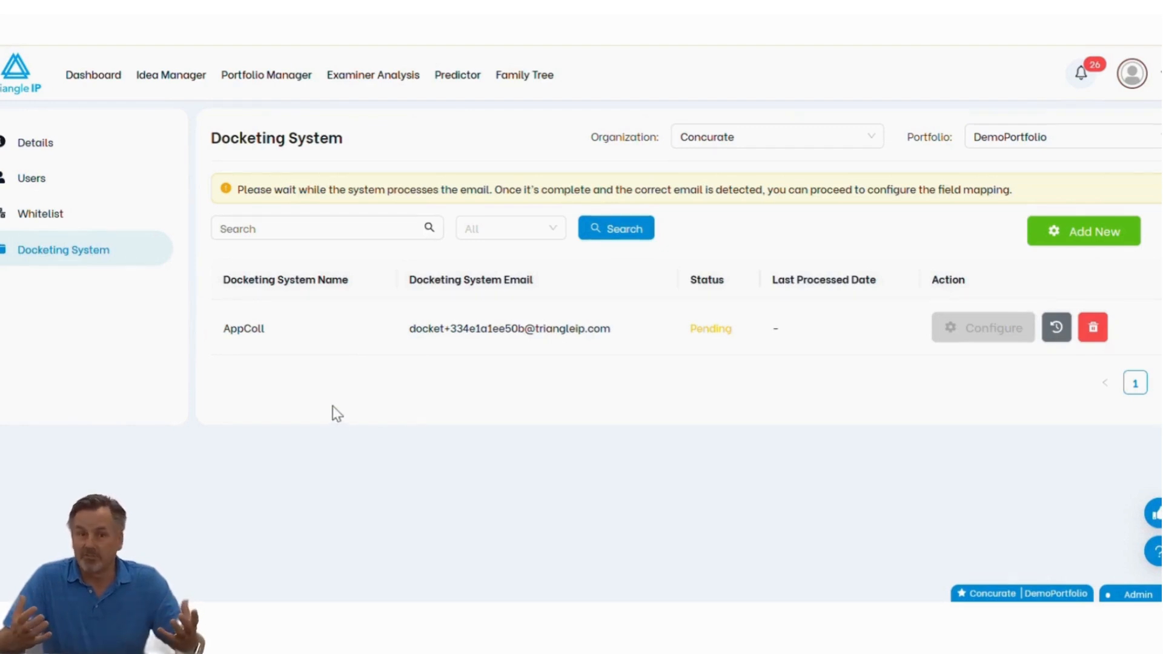
{"action": "left_click", "coordinate": [1087, 136]}
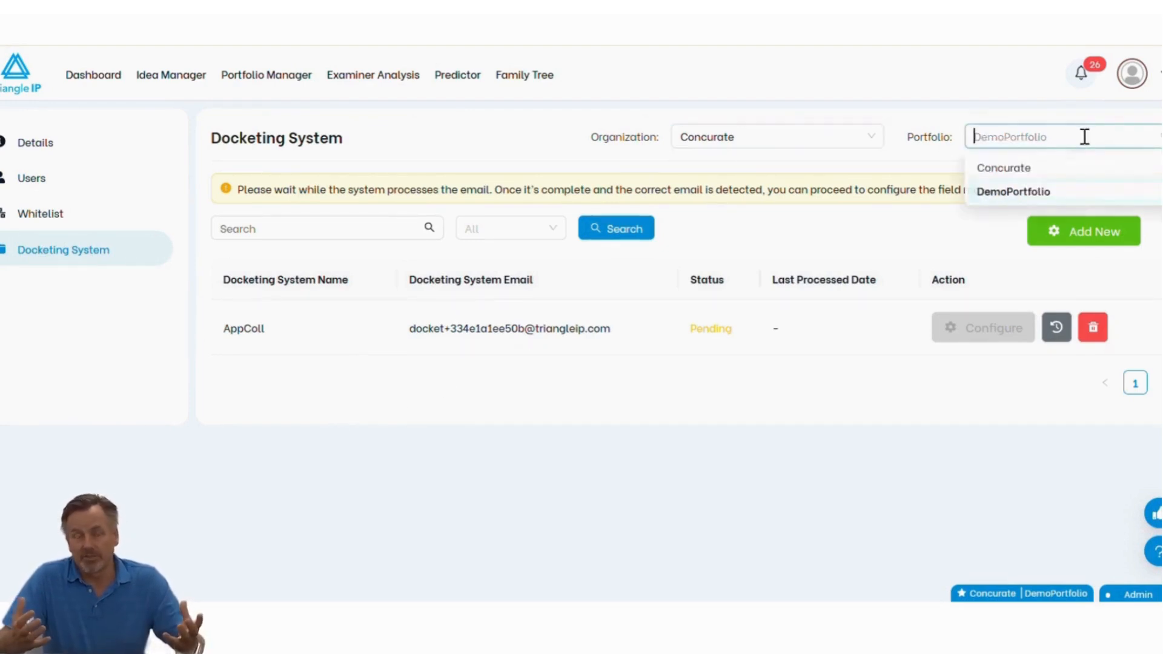
{"action": "left_click", "coordinate": [1037, 170]}
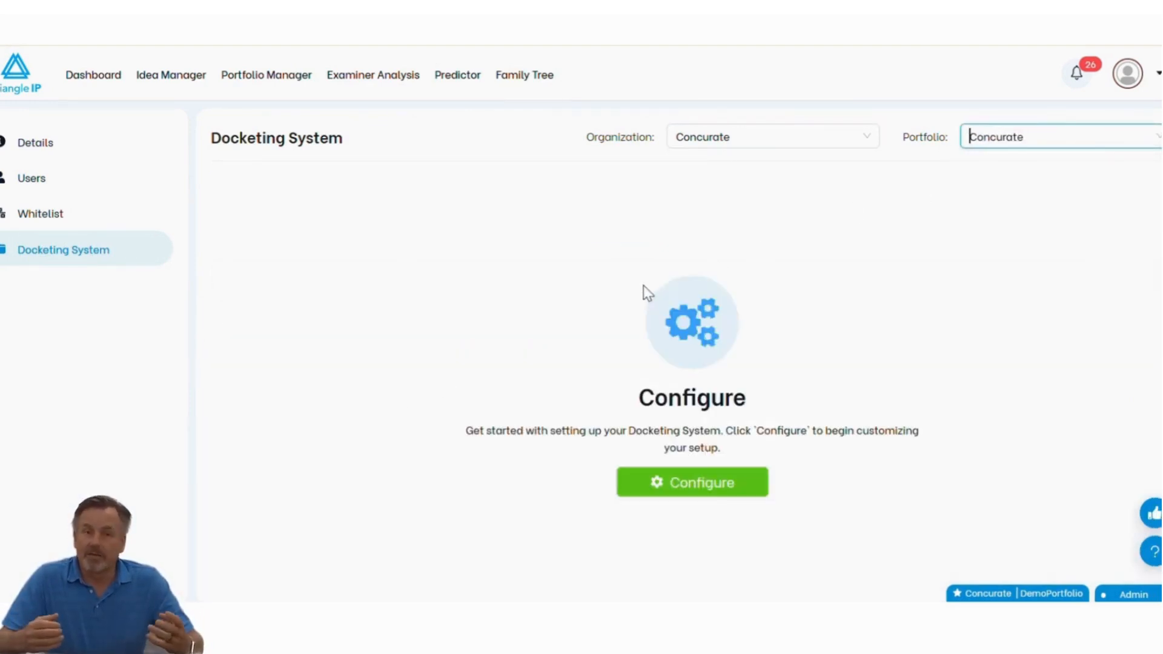
Configure AppColl as the docketing system for the Concurate portfolio and save it.
{"action": "left_click", "coordinate": [717, 488]}
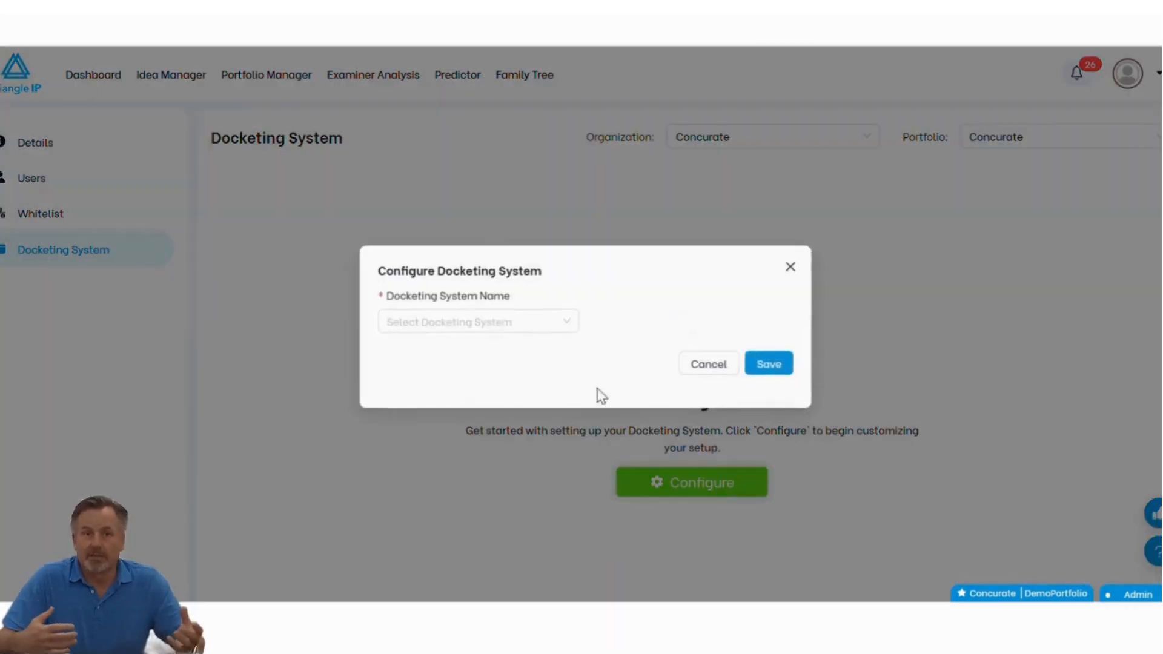
{"action": "left_click", "coordinate": [514, 325]}
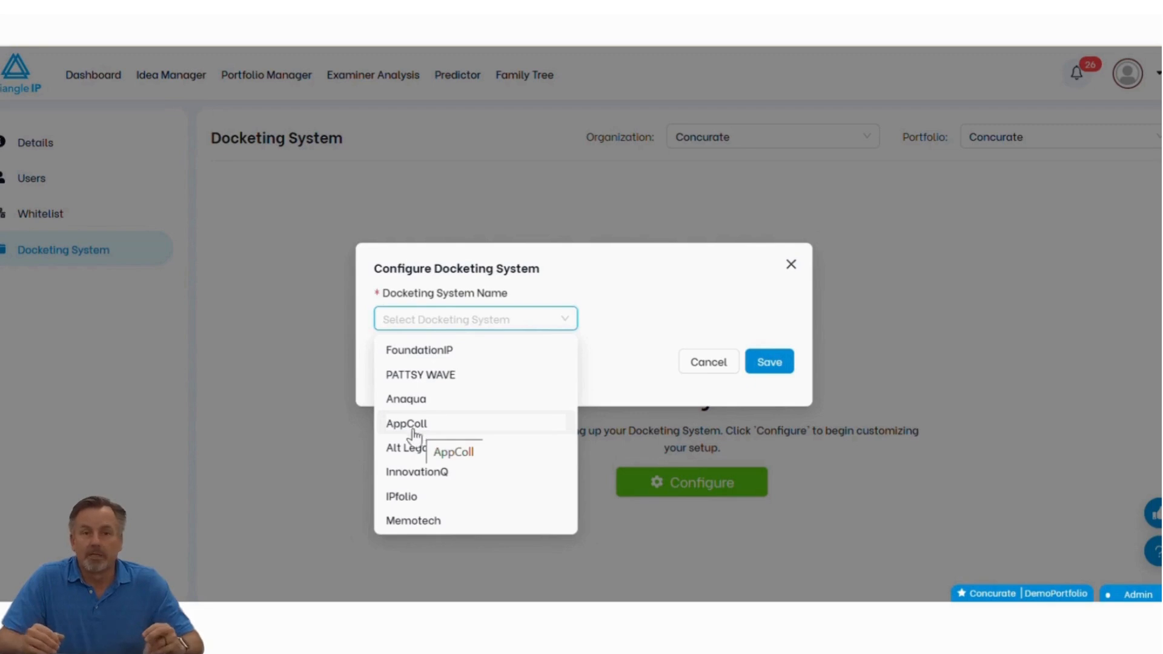
{"action": "scroll", "coordinate": [425, 448], "scroll_direction": "down", "scroll_amount": 2}
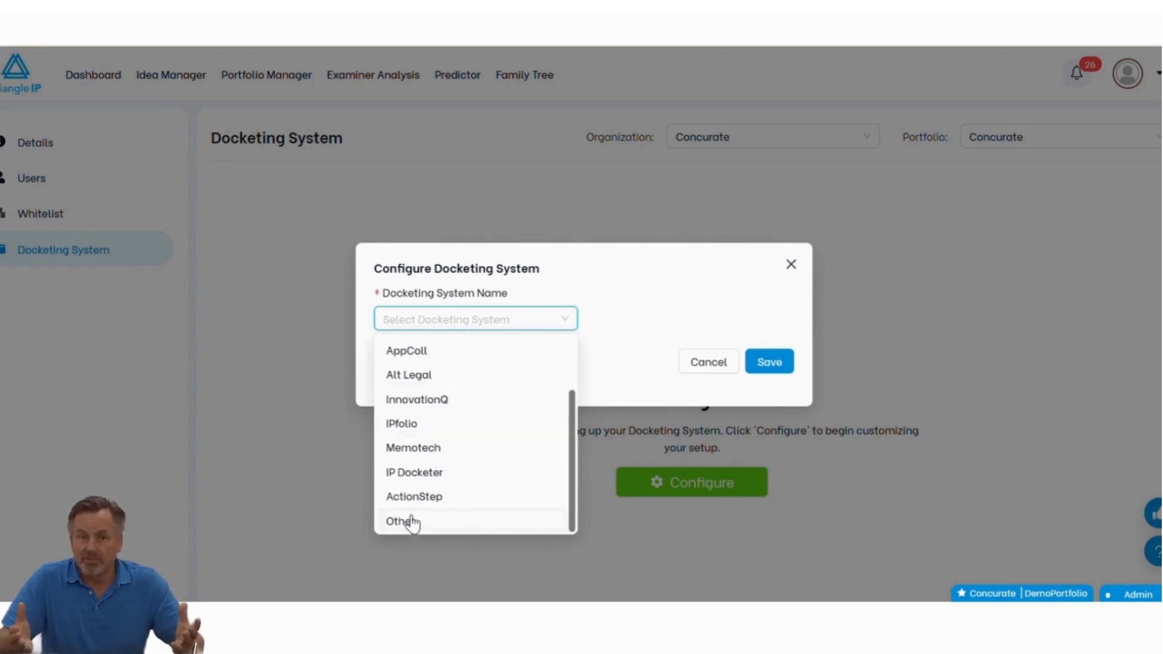
{"action": "scroll", "coordinate": [432, 427], "scroll_direction": "up", "scroll_amount": 2}
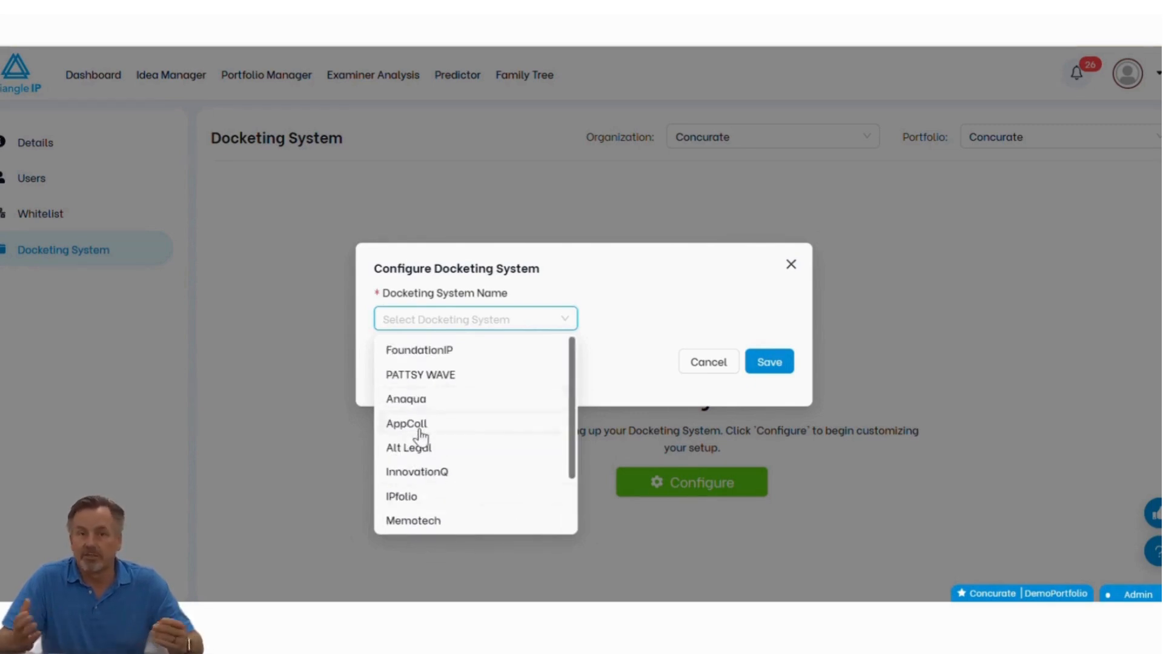
{"action": "left_click", "coordinate": [418, 424]}
{"action": "left_click", "coordinate": [771, 366]}
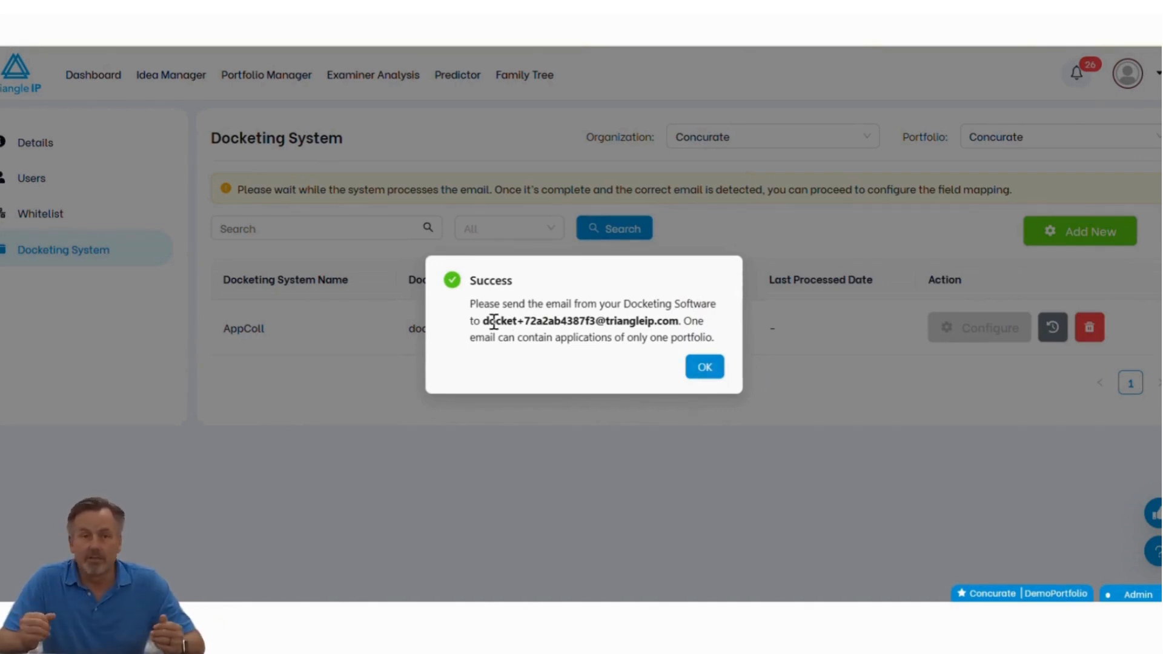
Copy the generated docketing email address and create a new Gmail message addressed to it.
{"action": "left_click_drag", "start_coordinate": [483, 325], "coordinate": [678, 322]}
{"action": "key", "text": "ctrl+c"}
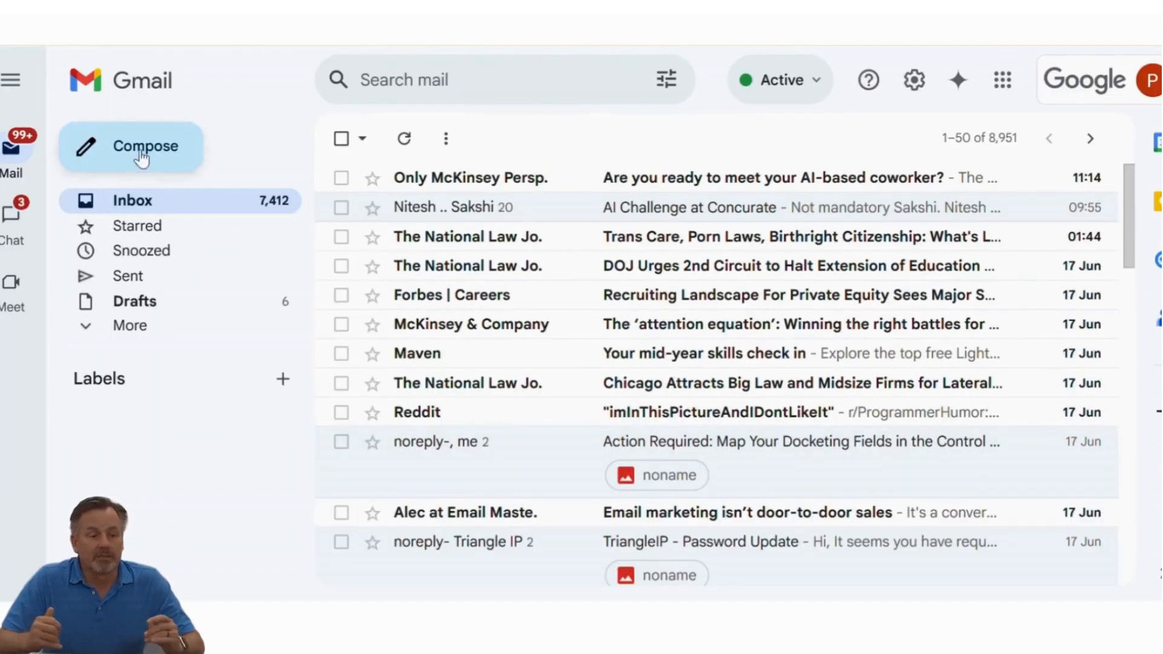
{"action": "left_click", "coordinate": [143, 146]}
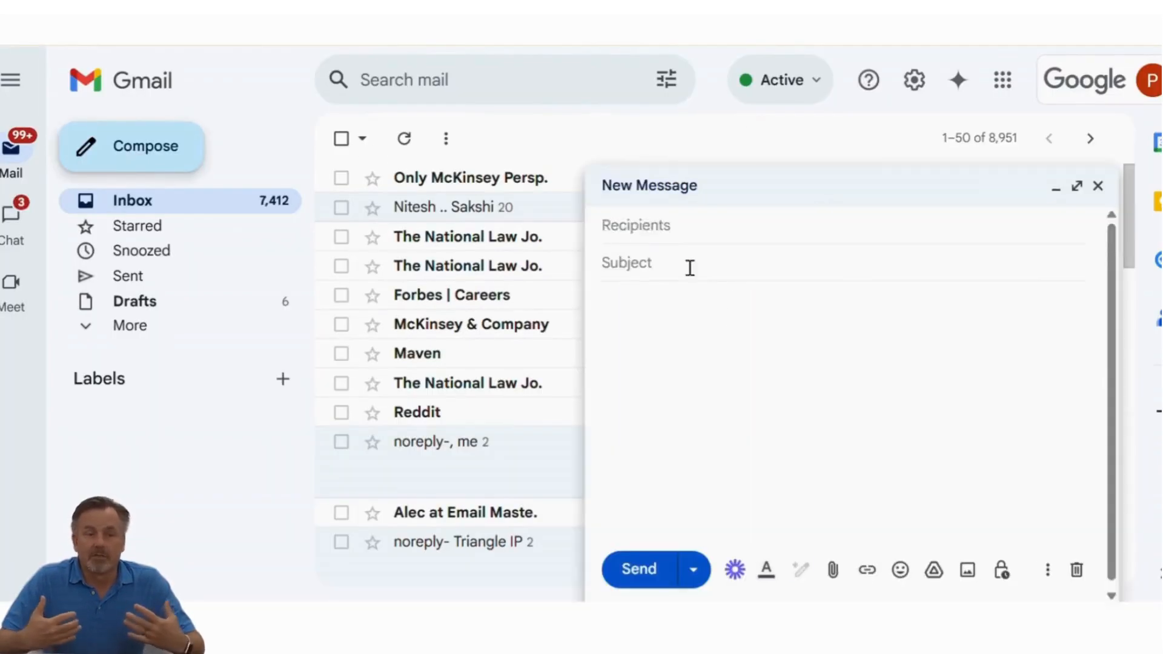
{"action": "key", "text": "ctrl+v"}
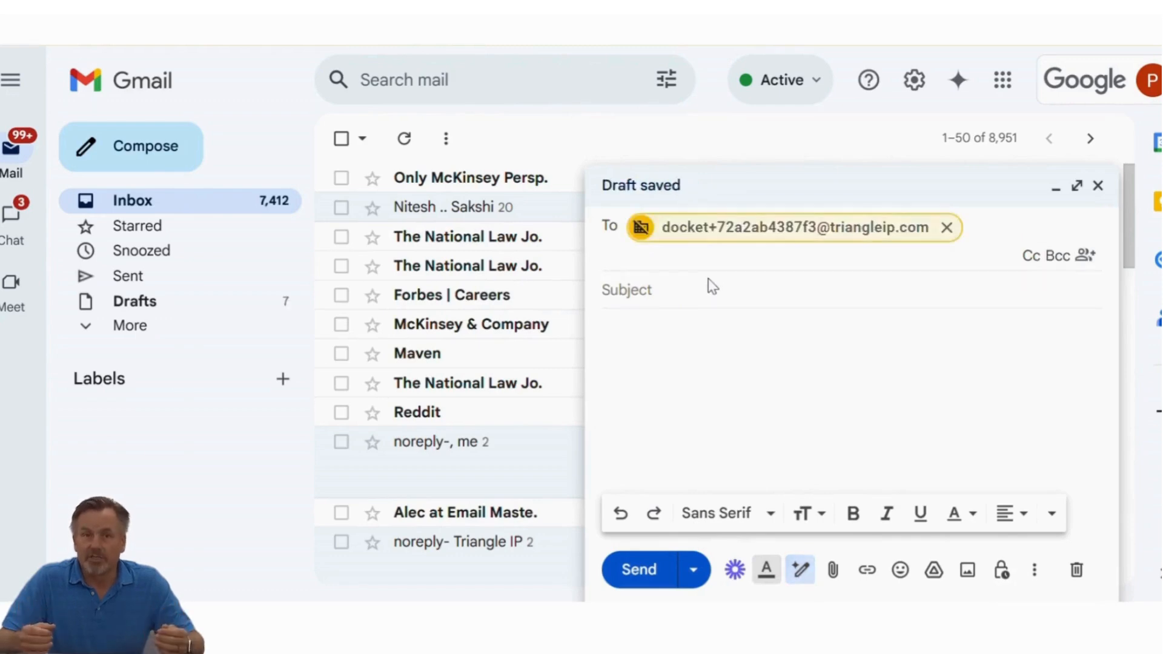
Give the email the subject "Appcoll report" and attach the most recently downloaded AppCollReport_CadoReport CSV file.
{"action": "left_click", "coordinate": [701, 285]}
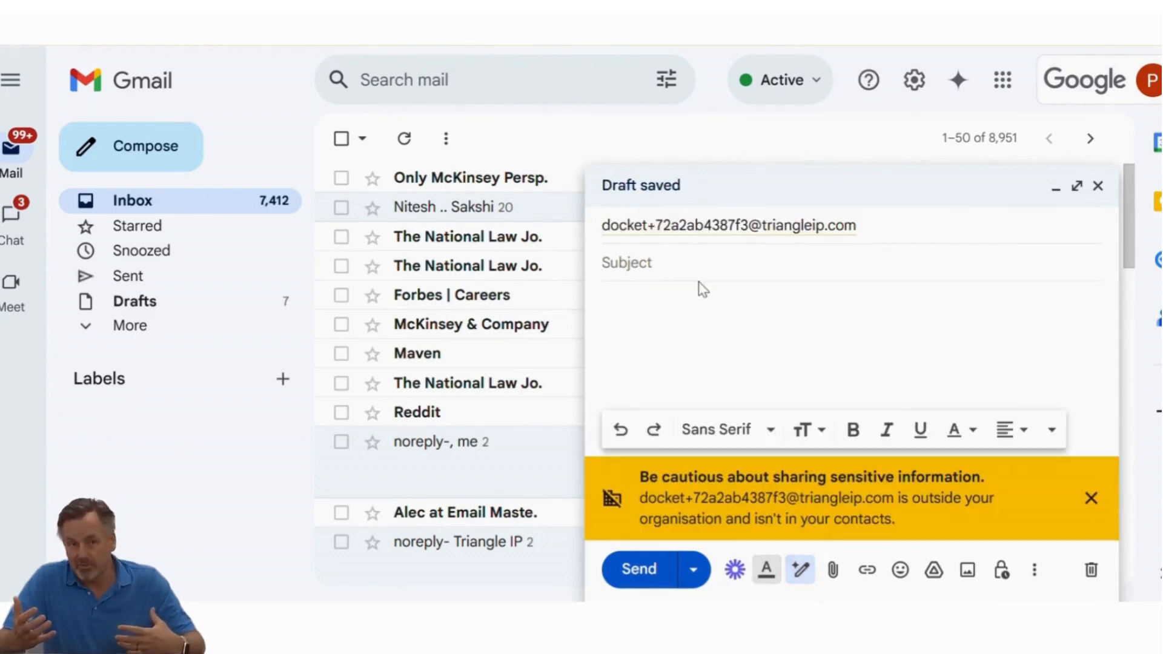
{"action": "type", "text": "App c"}
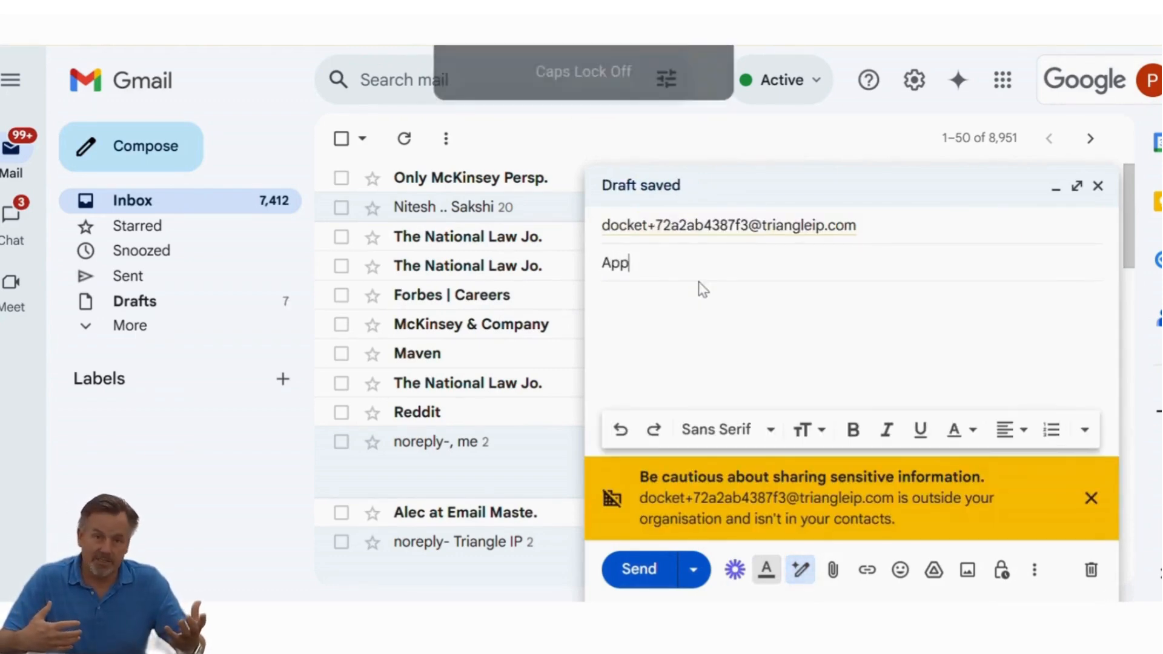
{"action": "key", "text": "BackSpace"}
{"action": "type", "text": "coll report"}
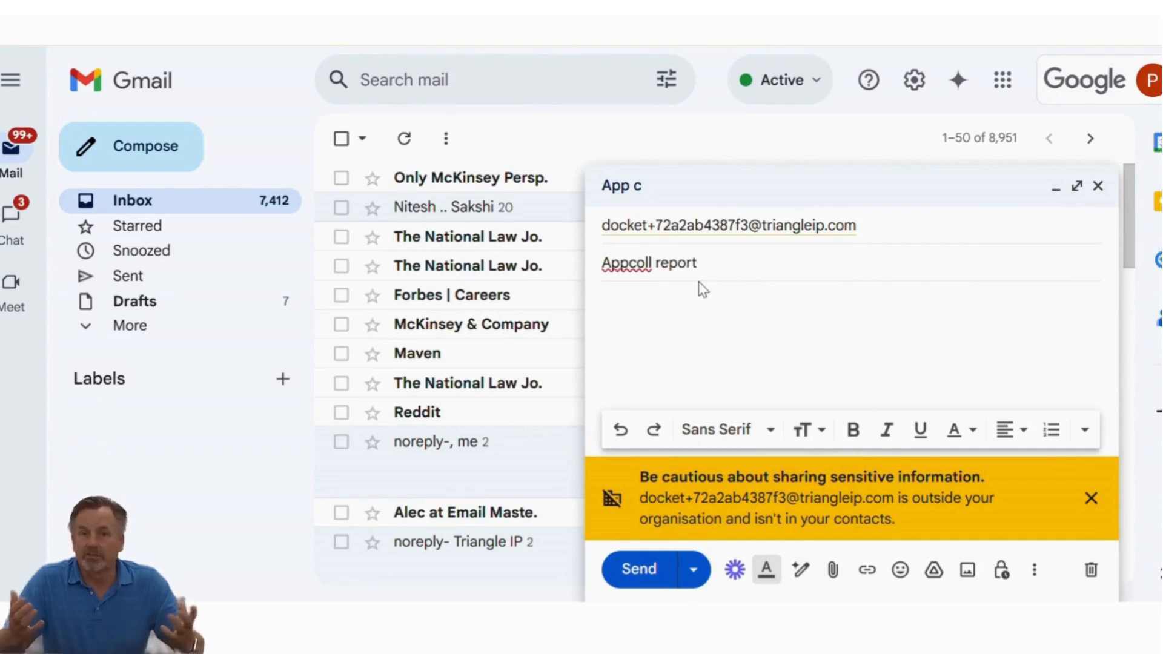
{"action": "left_click", "coordinate": [677, 293]}
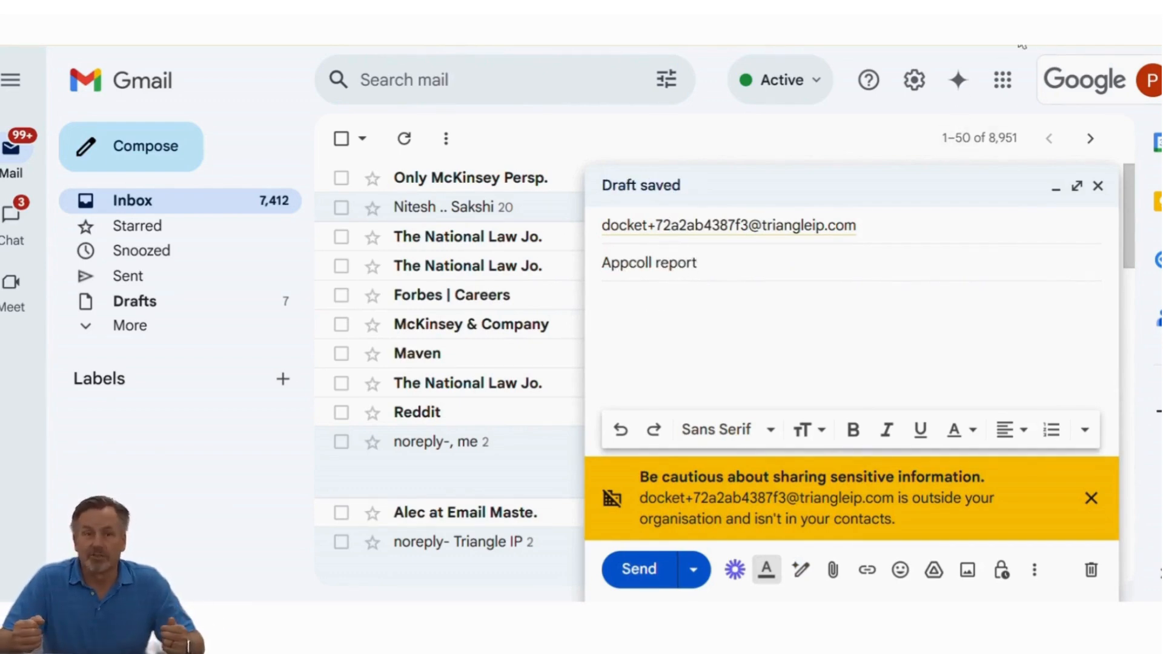
{"action": "left_click_drag", "start_coordinate": [885, 121], "coordinate": [659, 444]}
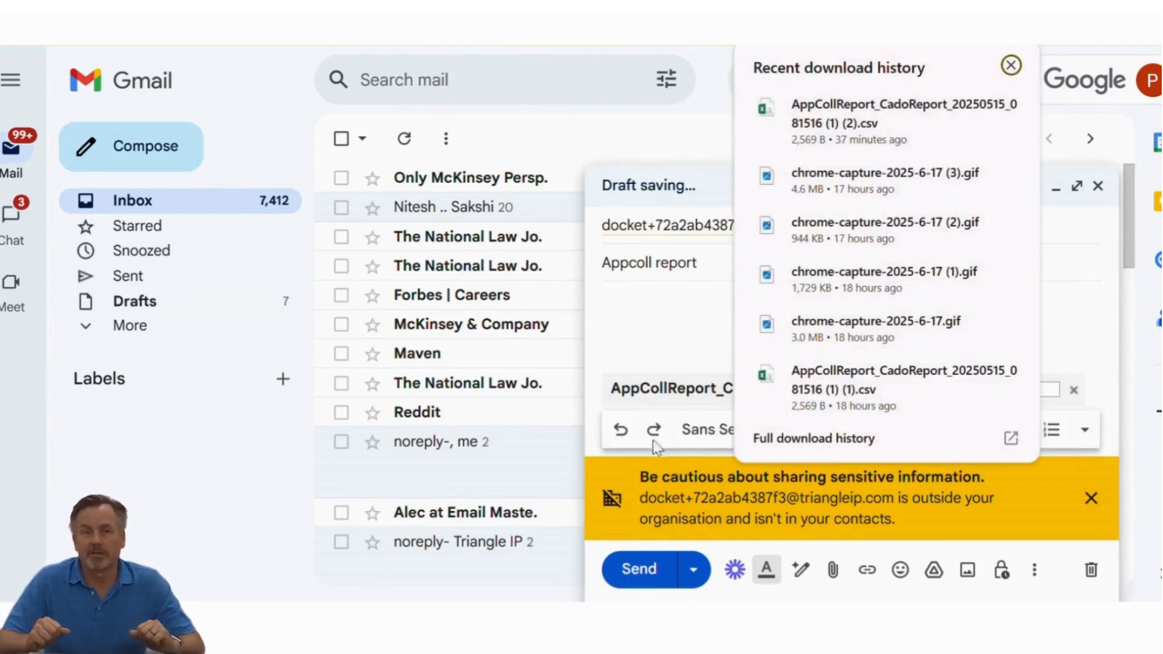
{"action": "left_click", "coordinate": [639, 303]}
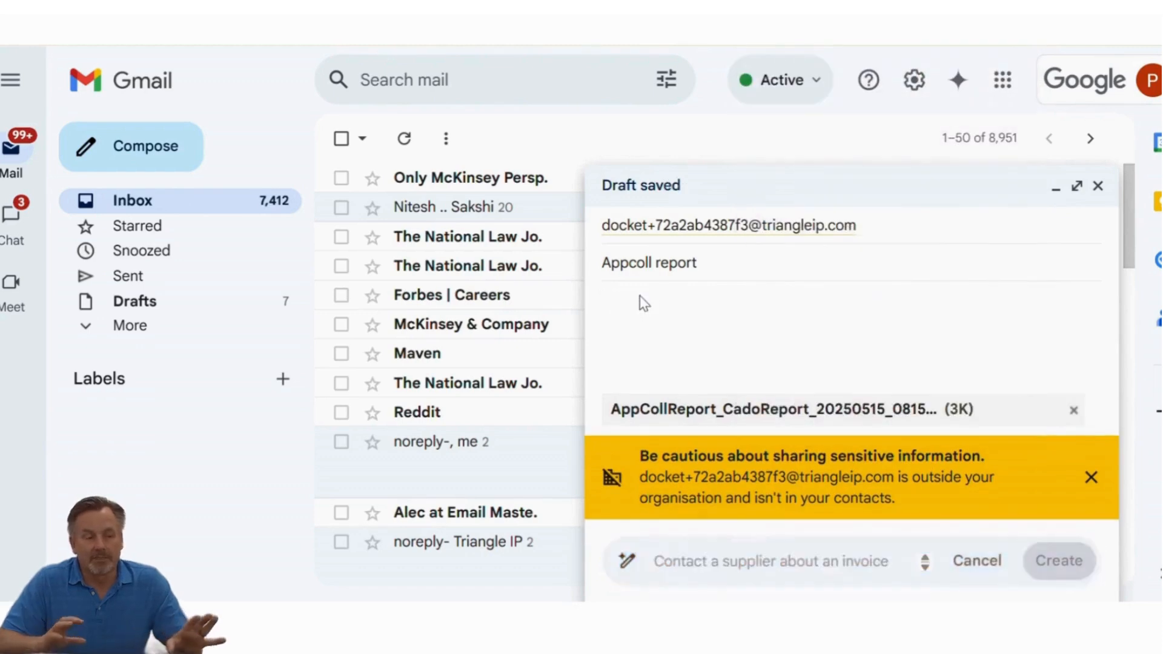
Write the email body "PFA" and "Regards," followed by the sender's first name, and send the message.
{"action": "left_click", "coordinate": [644, 303]}
{"action": "key", "text": "Caps_Lock"}
{"action": "type", "text": "PFA "}
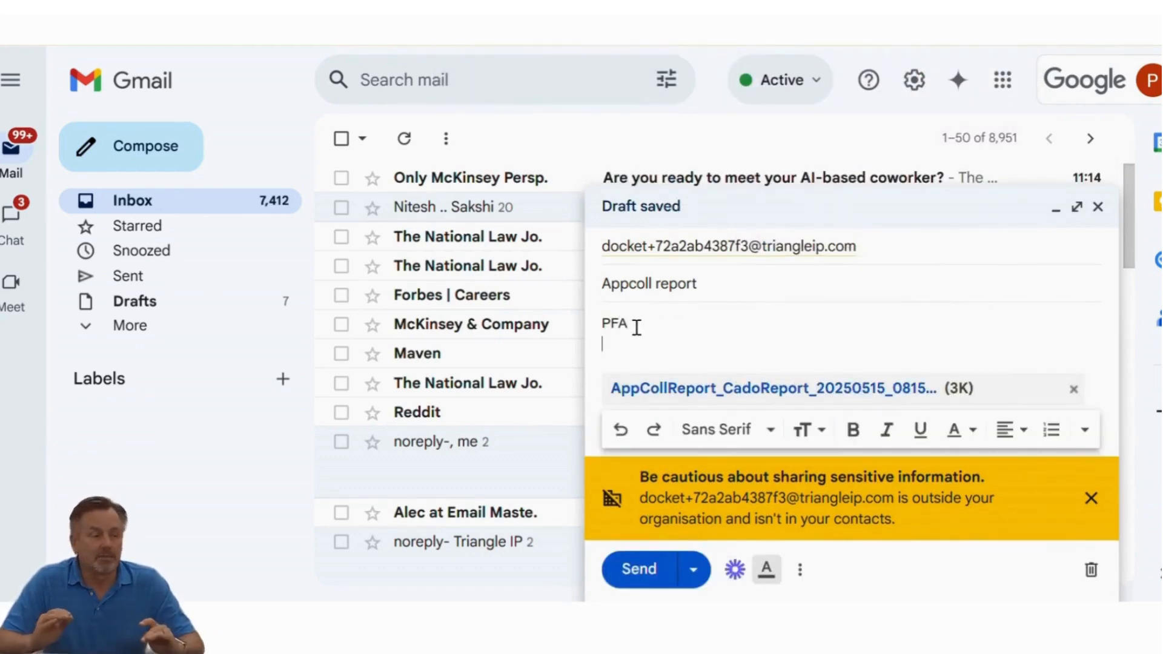
{"action": "type", "text": "R"}
{"action": "key", "text": "Caps_Lock"}
{"action": "type", "text": "ega"}
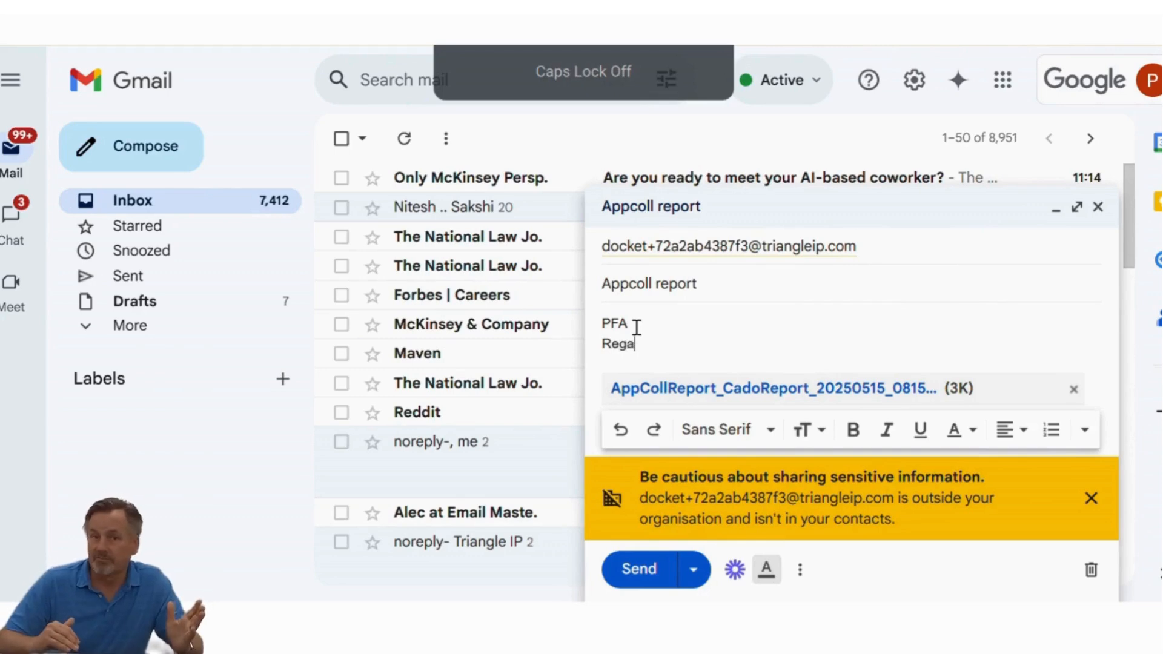
{"action": "type", "text": "rds,"}
{"action": "key", "text": "Return"}
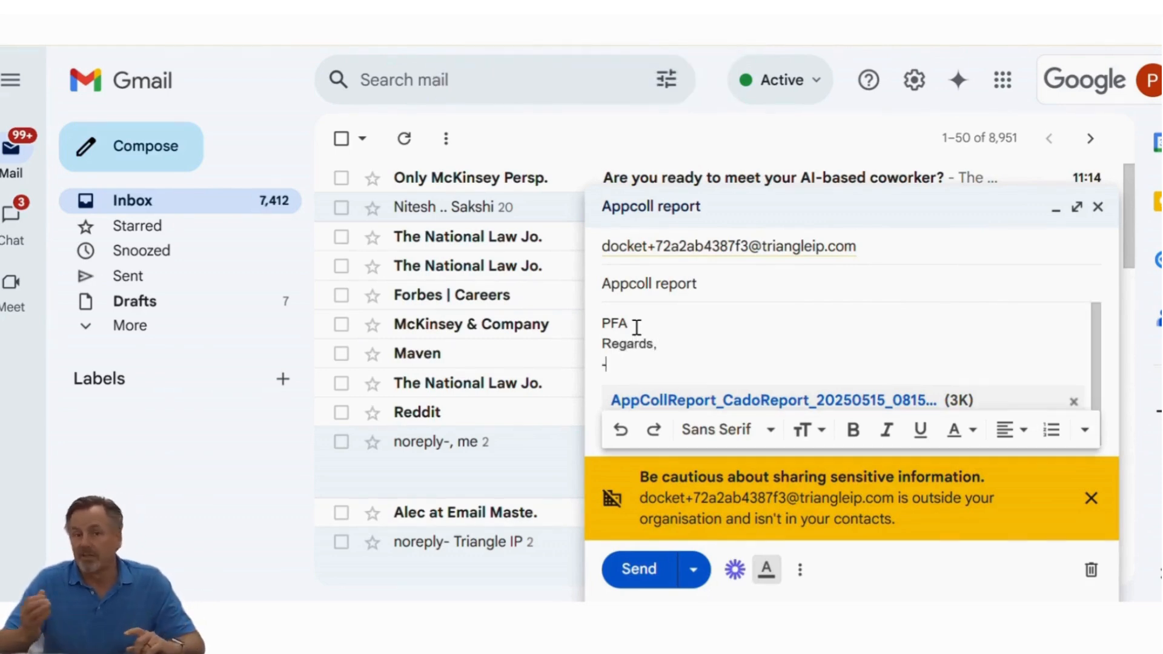
{"action": "type", "text": "-"}
{"action": "key", "text": "Caps_Lock"}
{"action": "type", "text": "P"}
{"action": "key", "text": "Caps_Lock"}
{"action": "type", "text": "riti"}
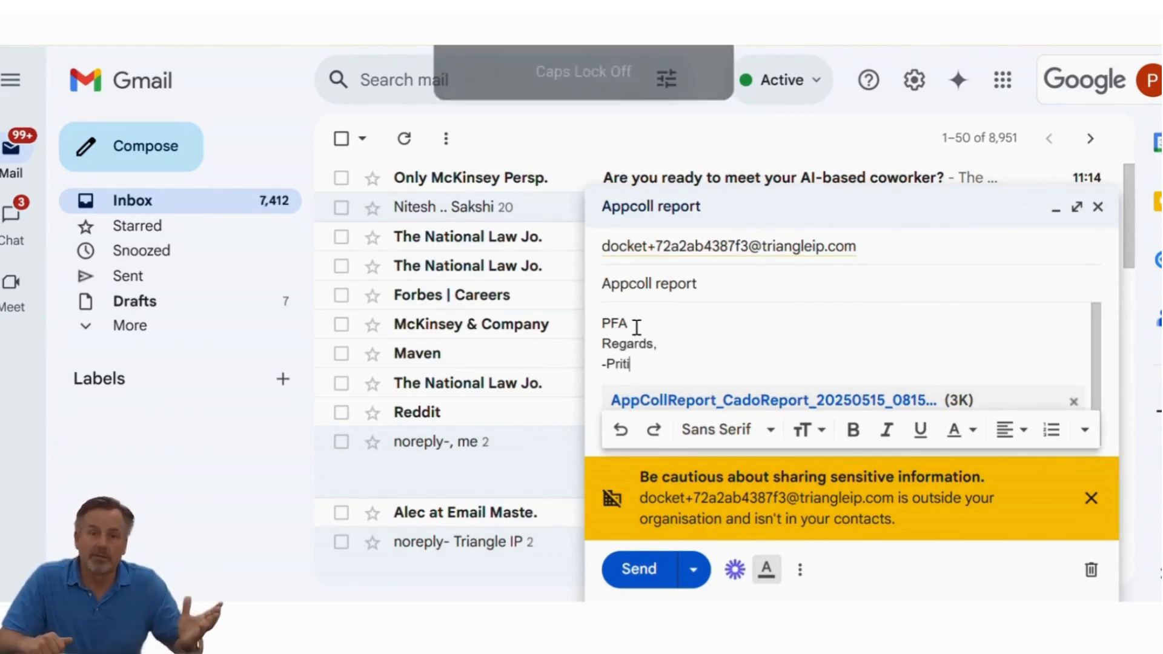
{"action": "left_click", "coordinate": [640, 572]}
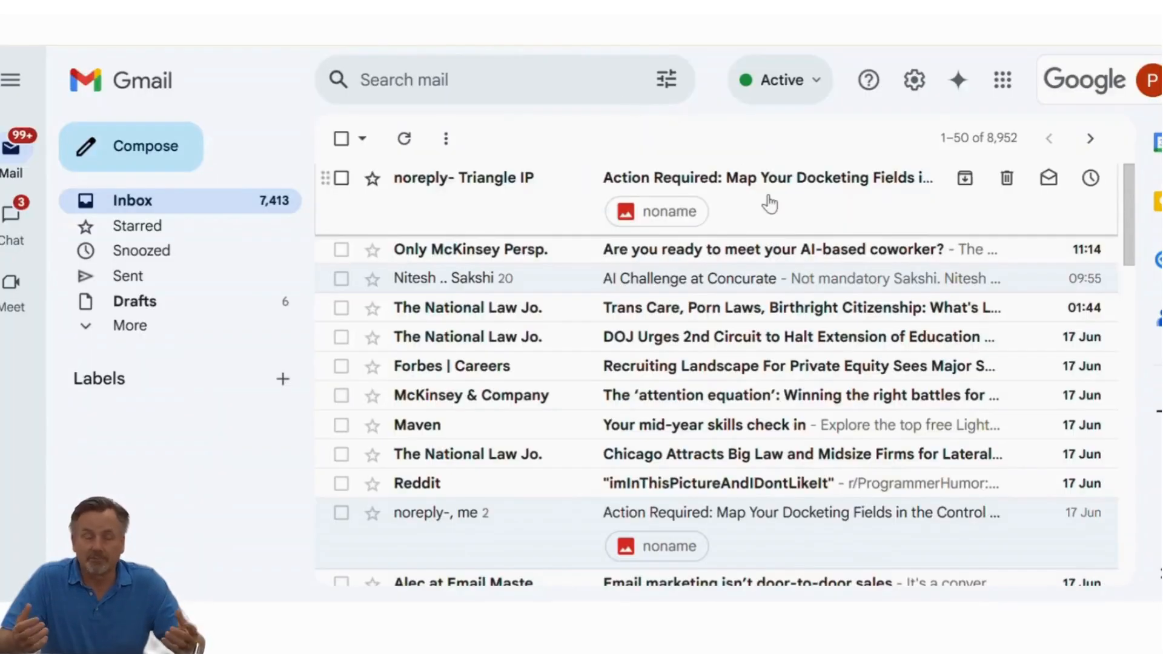
Open the Triangle IP email about mapping the docketing fields and read through it.
{"action": "left_click", "coordinate": [767, 203]}
{"action": "scroll", "coordinate": [537, 432], "scroll_direction": "down", "scroll_amount": 1}
{"action": "scroll", "coordinate": [536, 431], "scroll_direction": "down", "scroll_amount": 4}
{"action": "scroll", "coordinate": [538, 442], "scroll_direction": "up", "scroll_amount": 5}
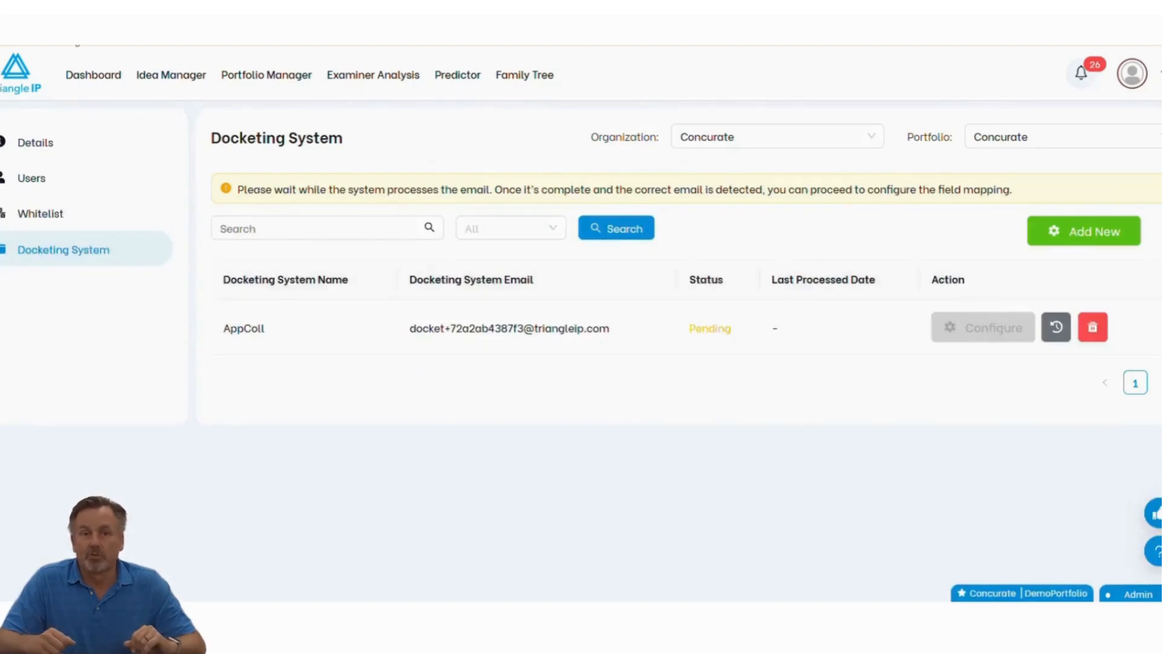
Switch to Triangle IP, reload the Docketing System page, select the Concurate portfolio and open AppColl's field mapping.
{"action": "key", "text": "F5"}
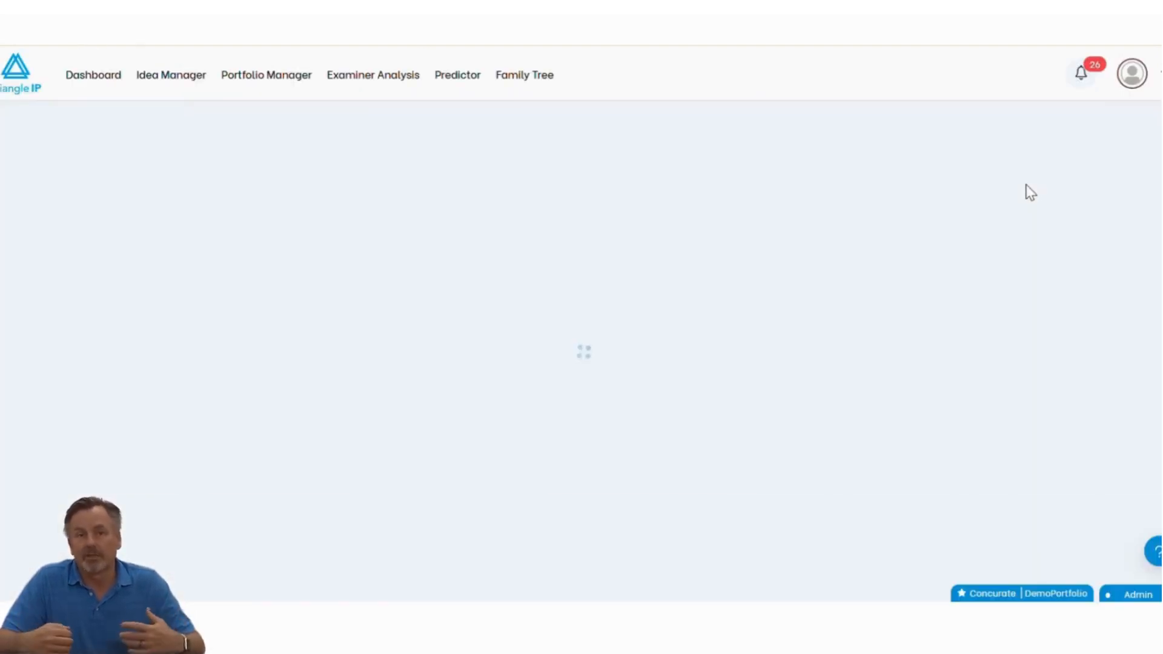
{"action": "left_click", "coordinate": [1085, 139]}
{"action": "left_click", "coordinate": [1034, 174]}
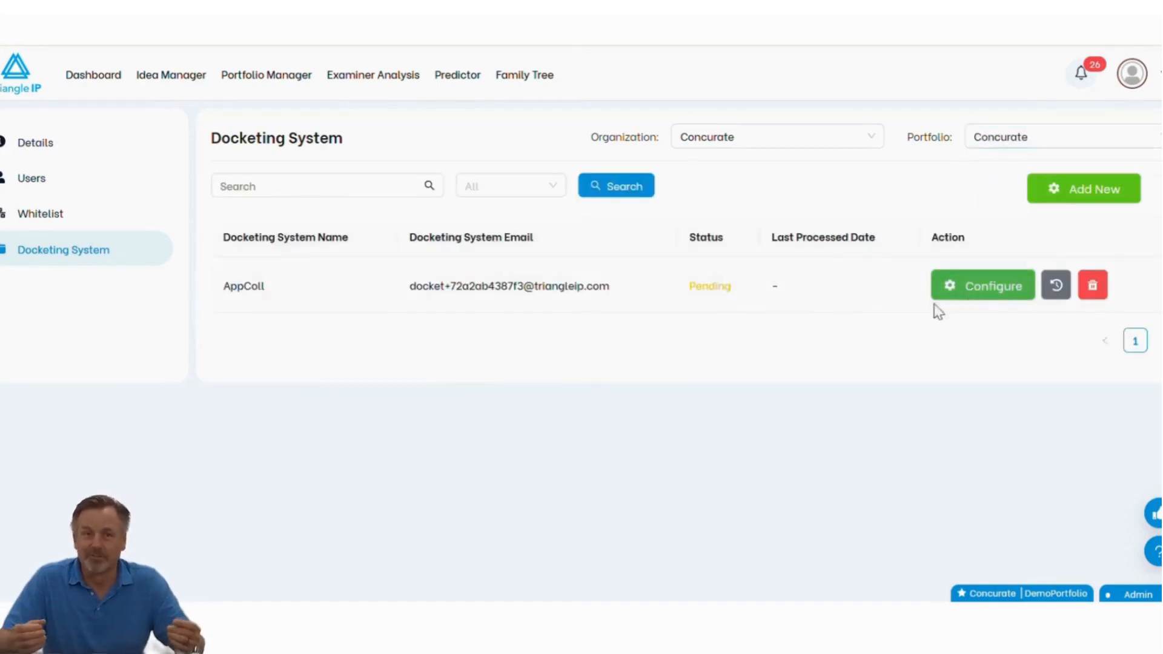
{"action": "left_click", "coordinate": [952, 294]}
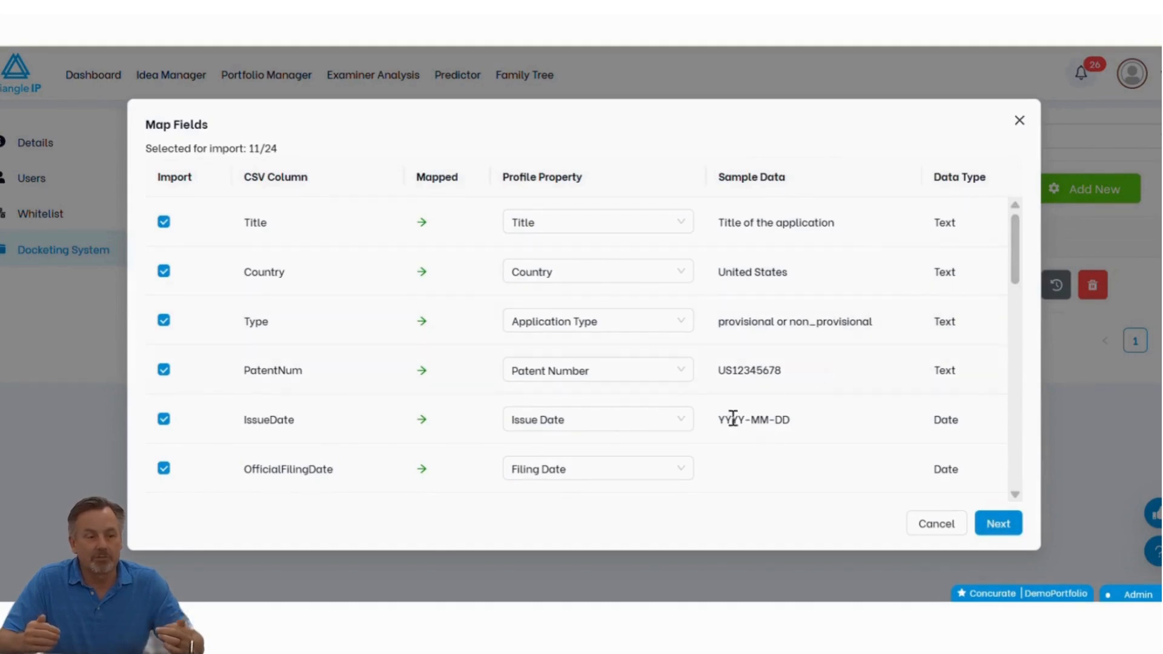
Review how the CSV columns map to profile properties, including the property options available for Title.
{"action": "scroll", "coordinate": [543, 364], "scroll_direction": "down", "scroll_amount": 2}
{"action": "scroll", "coordinate": [545, 321], "scroll_direction": "up", "scroll_amount": 2}
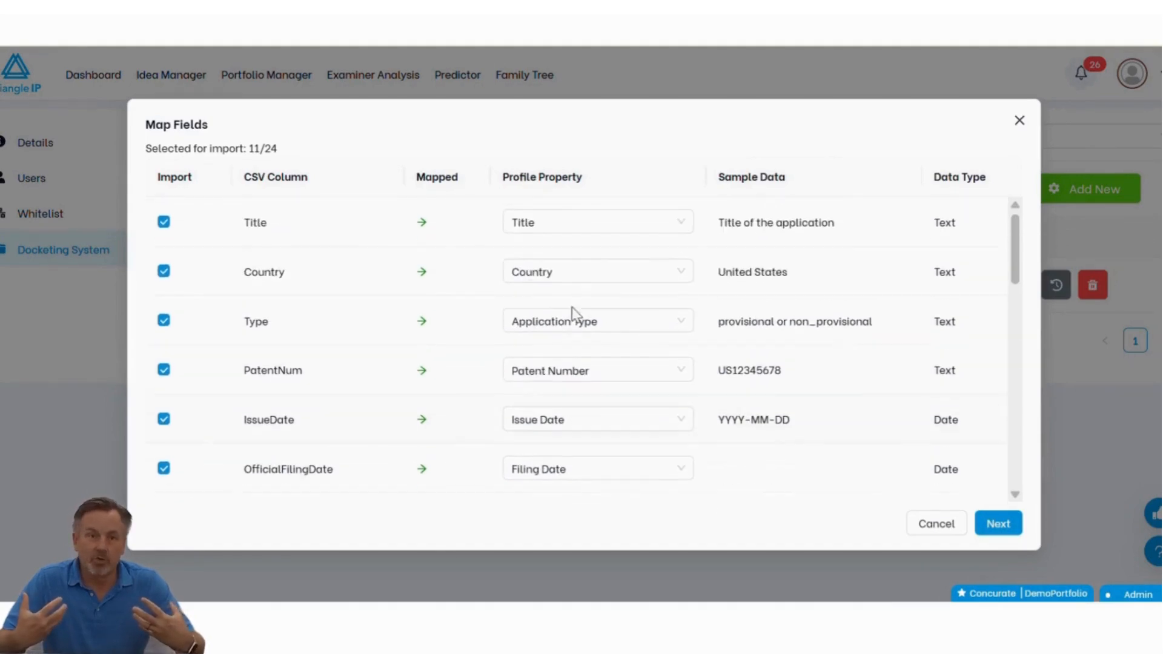
{"action": "left_click", "coordinate": [670, 224]}
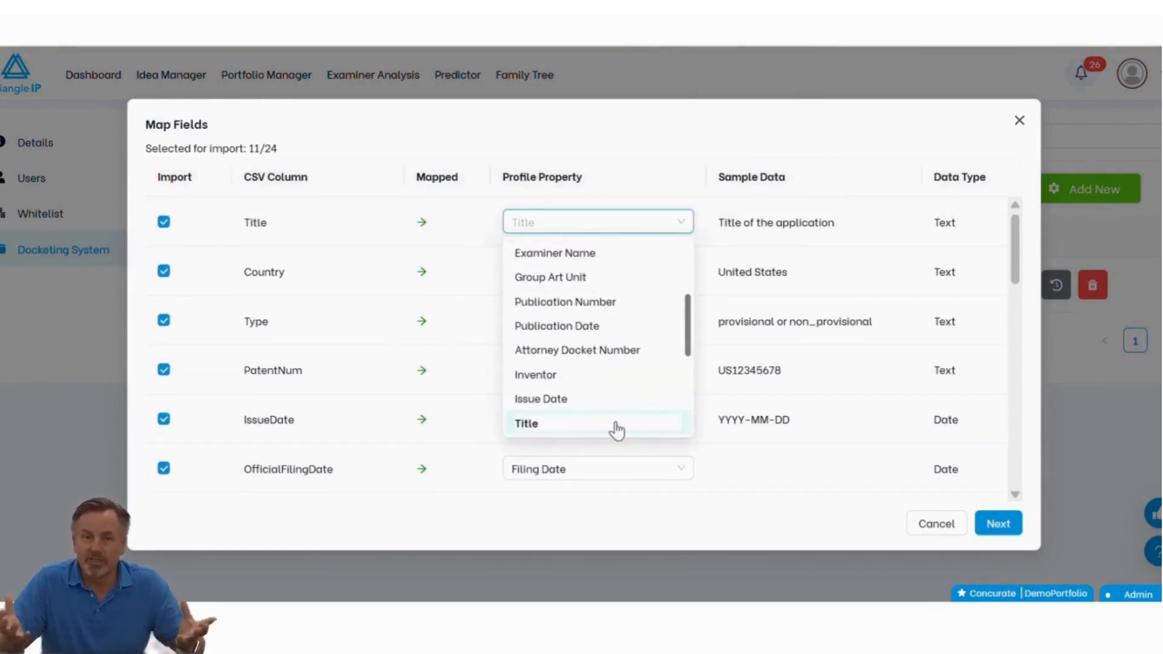
{"action": "left_click", "coordinate": [823, 382]}
{"action": "scroll", "coordinate": [591, 398], "scroll_direction": "down", "scroll_amount": 2}
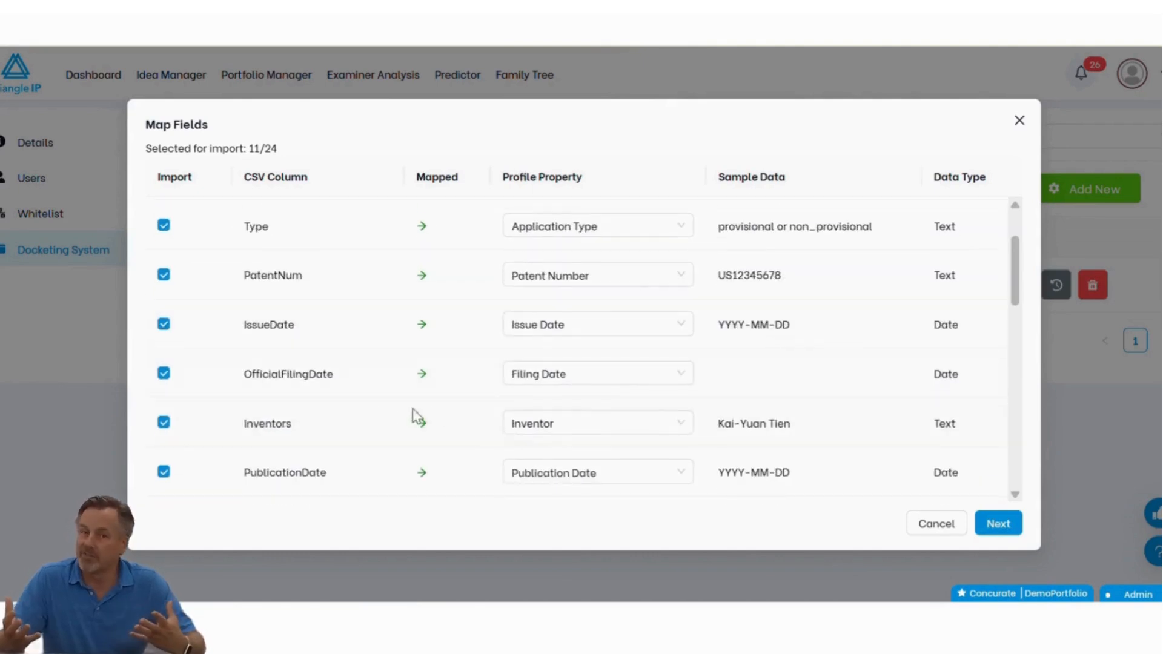
{"action": "scroll", "coordinate": [588, 435], "scroll_direction": "down", "scroll_amount": 2}
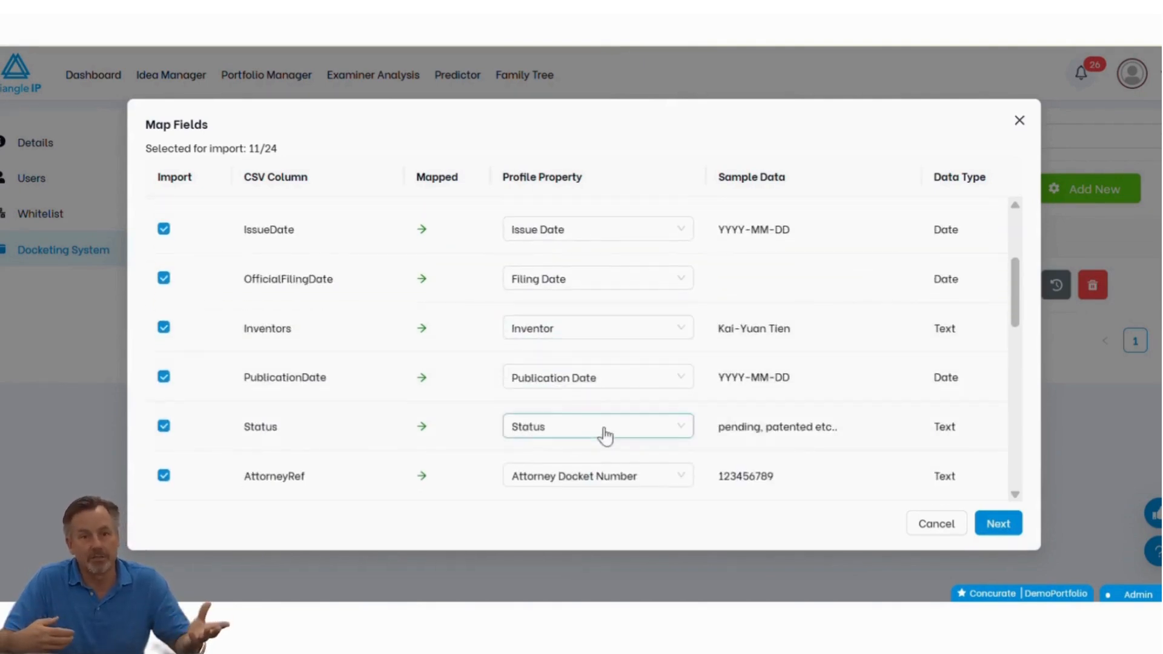
{"action": "scroll", "coordinate": [545, 445], "scroll_direction": "down", "scroll_amount": 2}
{"action": "scroll", "coordinate": [622, 480], "scroll_direction": "down", "scroll_amount": 2}
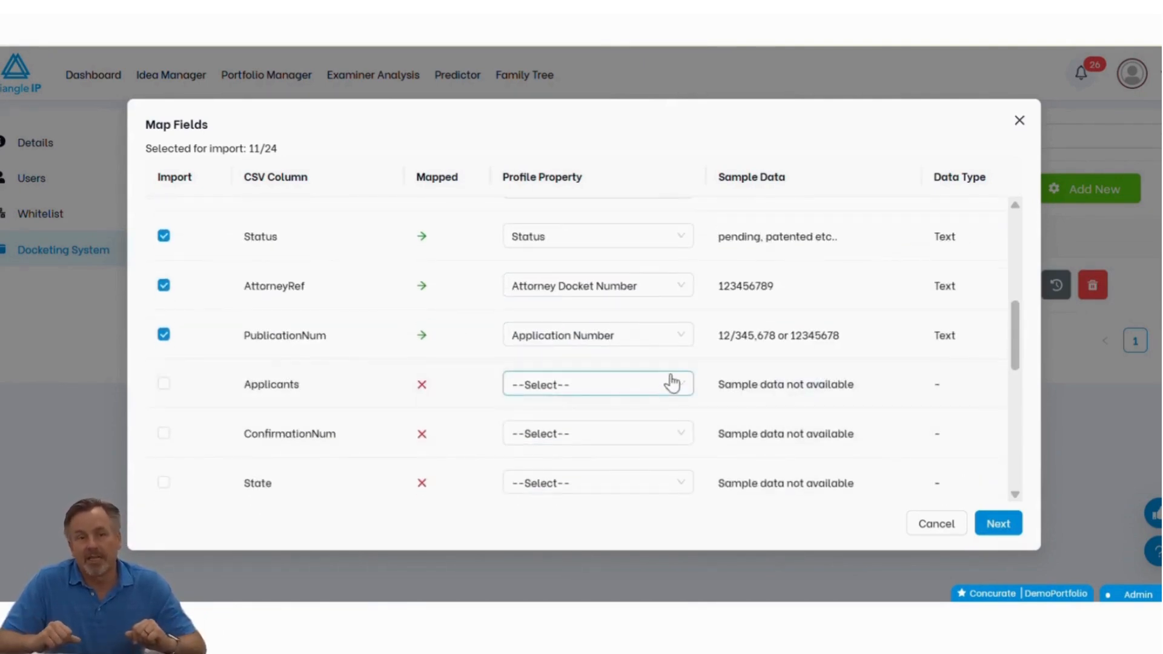
Review the profile property options available for the Applicants column in the field mapping.
{"action": "left_click", "coordinate": [554, 385]}
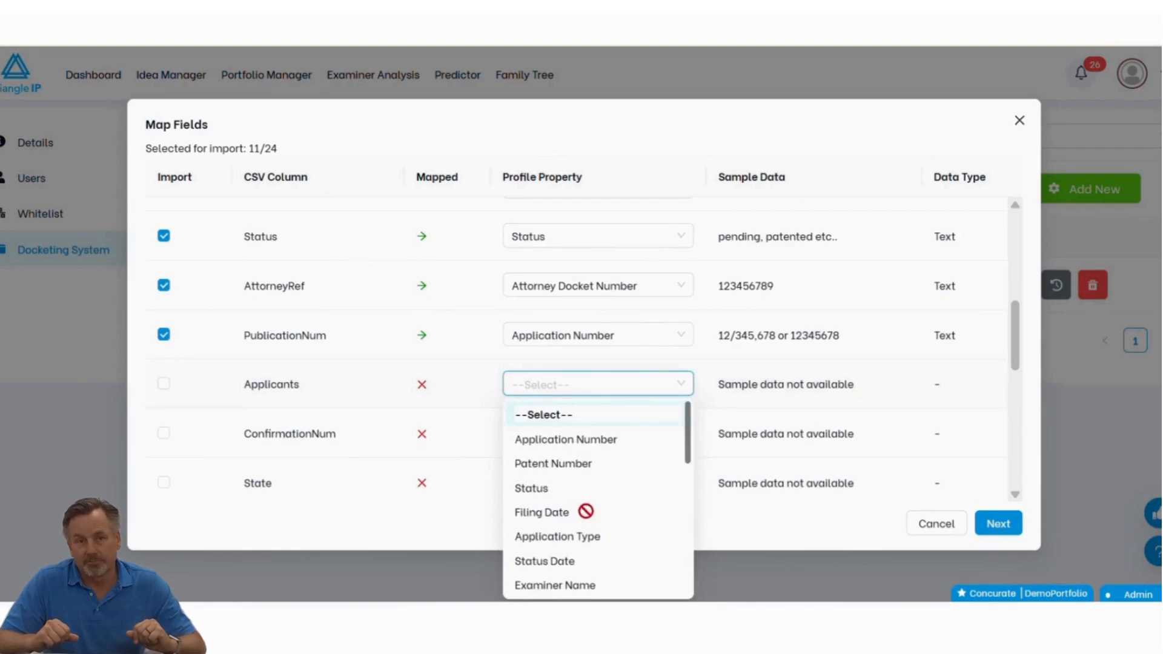
{"action": "scroll", "coordinate": [585, 512], "scroll_direction": "down", "scroll_amount": 2}
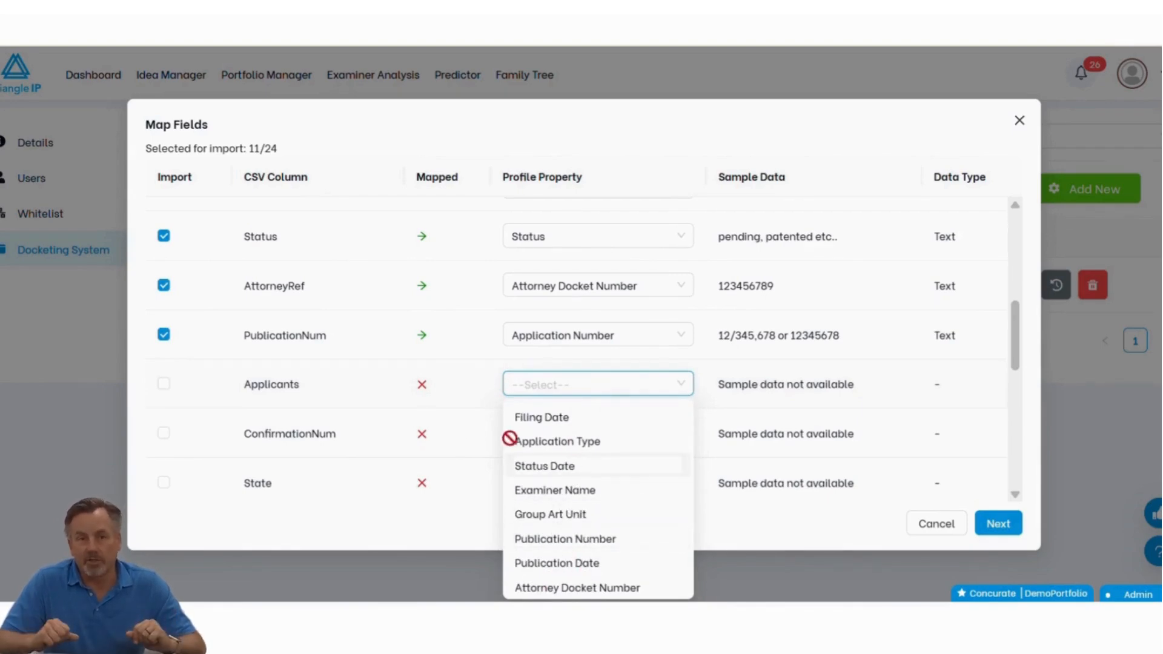
{"action": "left_click", "coordinate": [459, 395]}
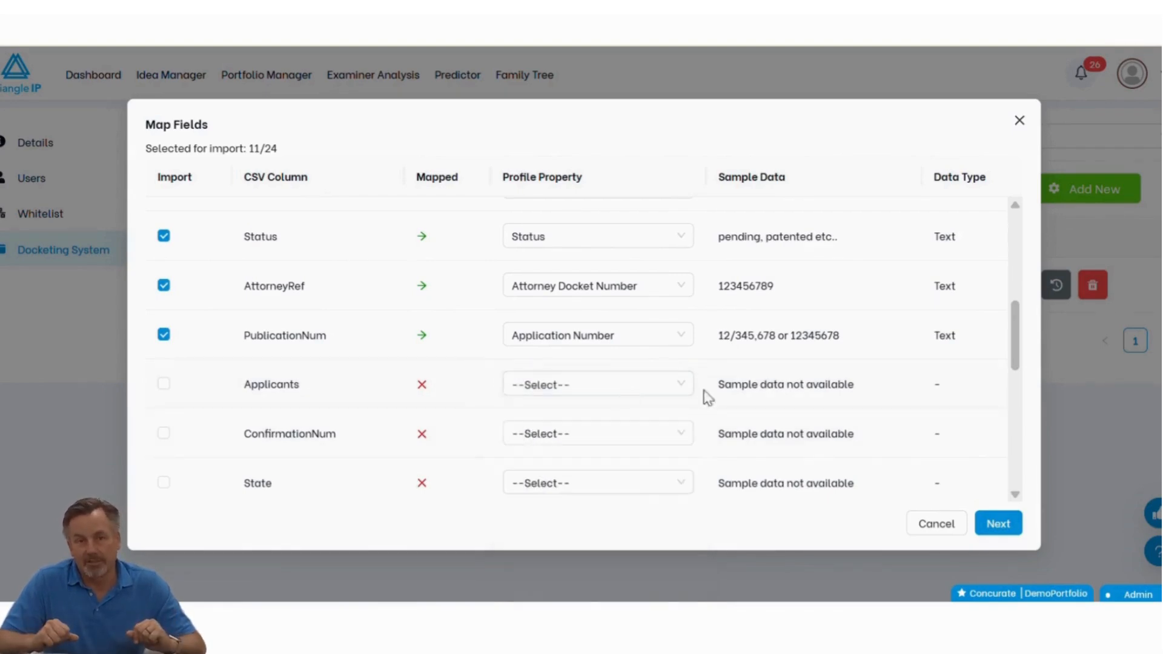
Proceed from the field mapping, set the docketing type to Add Only and save the mapping.
{"action": "left_click", "coordinate": [994, 530]}
{"action": "left_click", "coordinate": [389, 328]}
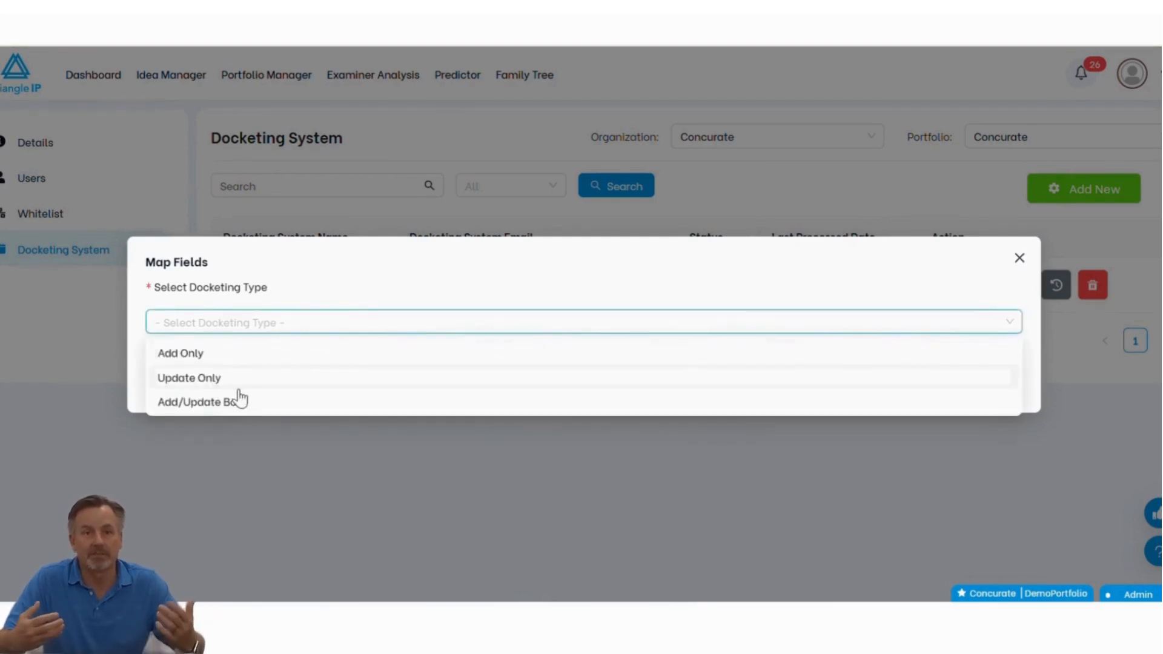
{"action": "left_click", "coordinate": [289, 357]}
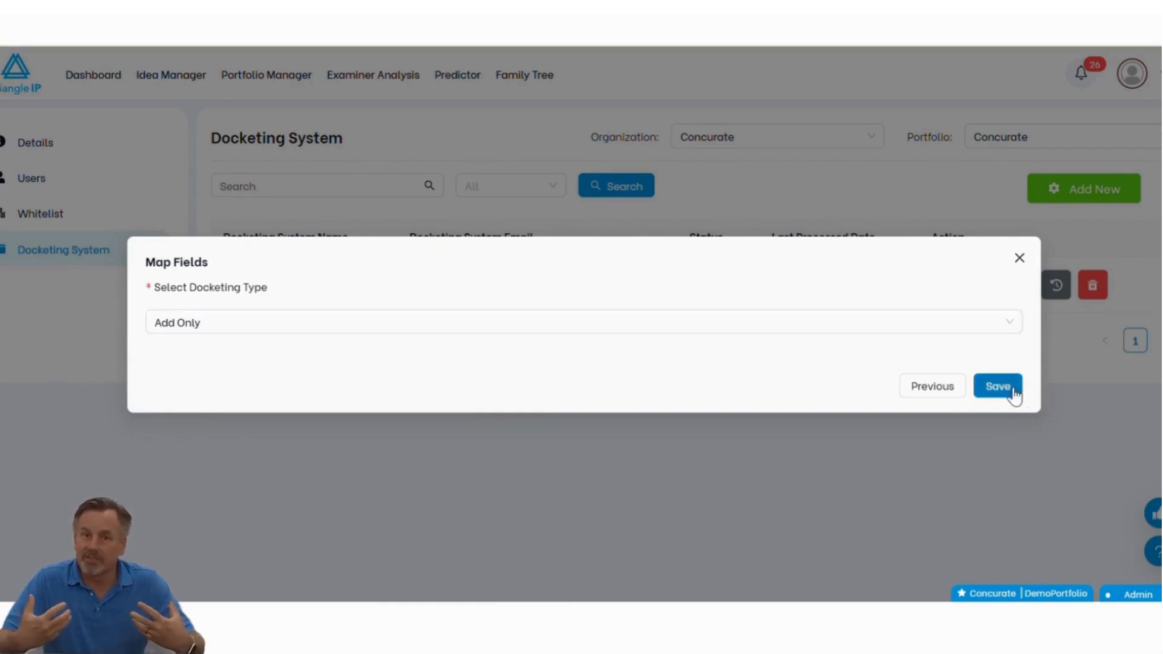
{"action": "left_click", "coordinate": [993, 390]}
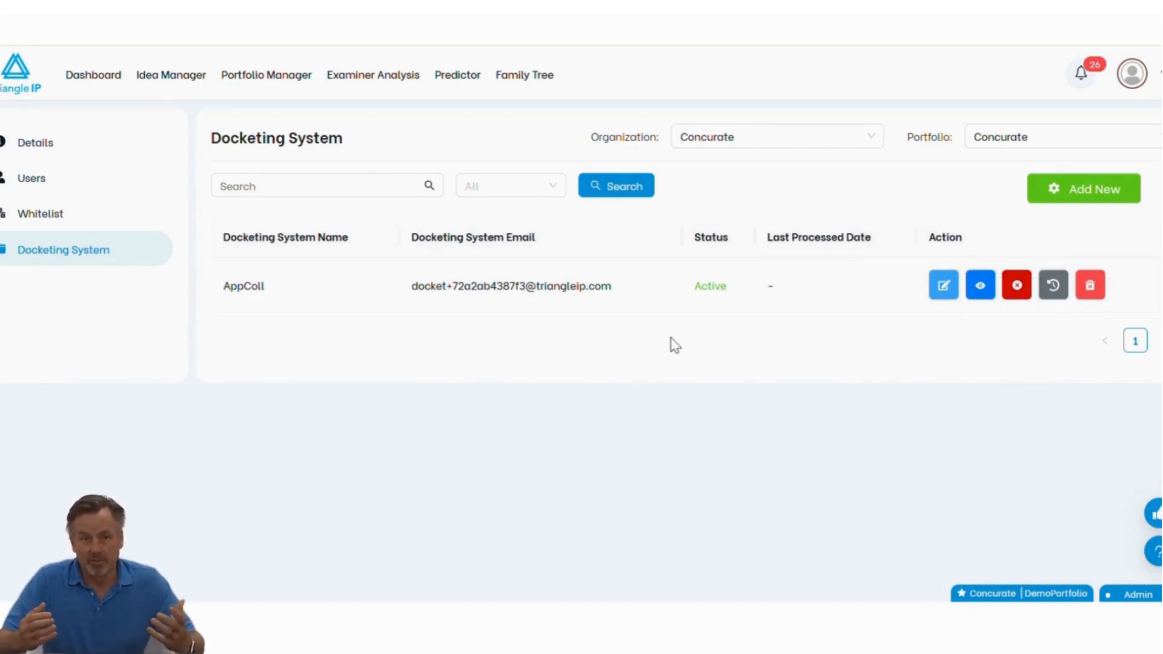
Open the Portfolio Manager for Concurate's Concurate portfolio instead of DemoPortfolio and show its US patent applications list.
{"action": "left_click", "coordinate": [259, 83]}
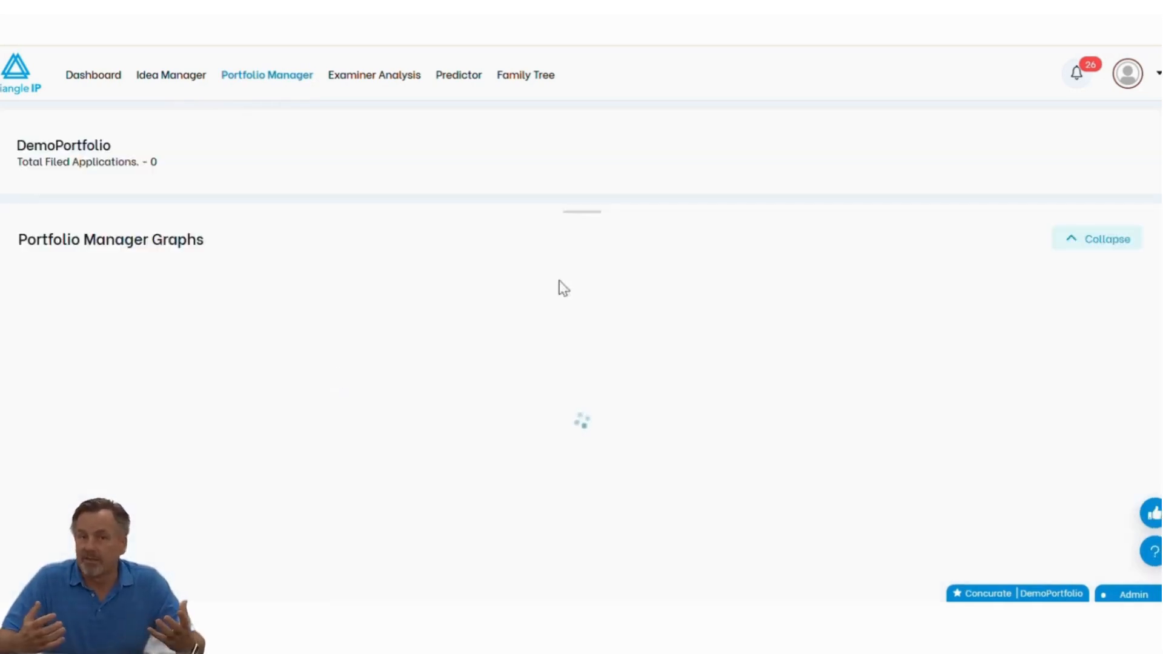
{"action": "left_click", "coordinate": [1157, 74]}
{"action": "mouse_move", "coordinate": [1099, 184]}
{"action": "left_click", "coordinate": [898, 170]}
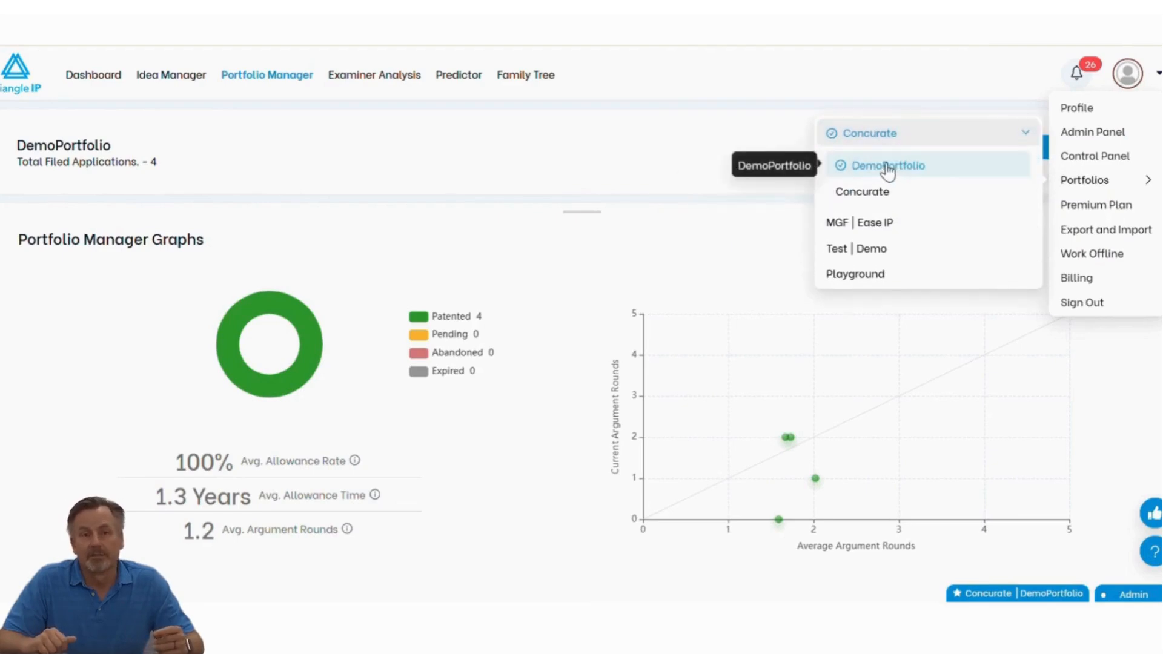
{"action": "left_click", "coordinate": [878, 191]}
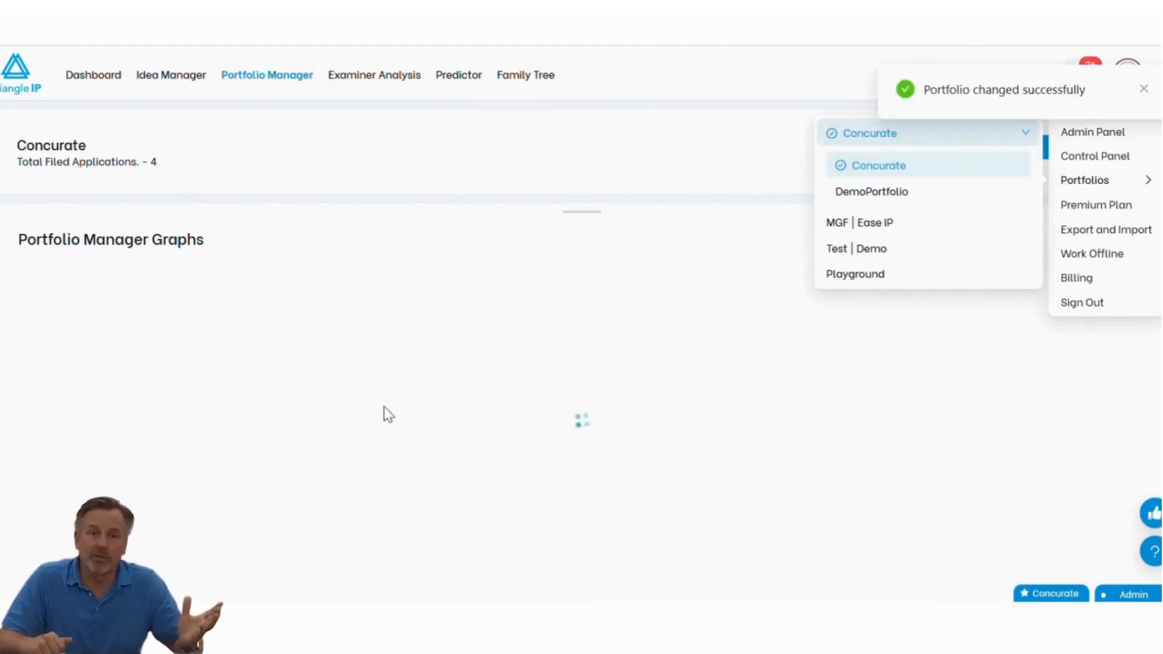
{"action": "scroll", "coordinate": [416, 418], "scroll_direction": "down", "scroll_amount": 8}
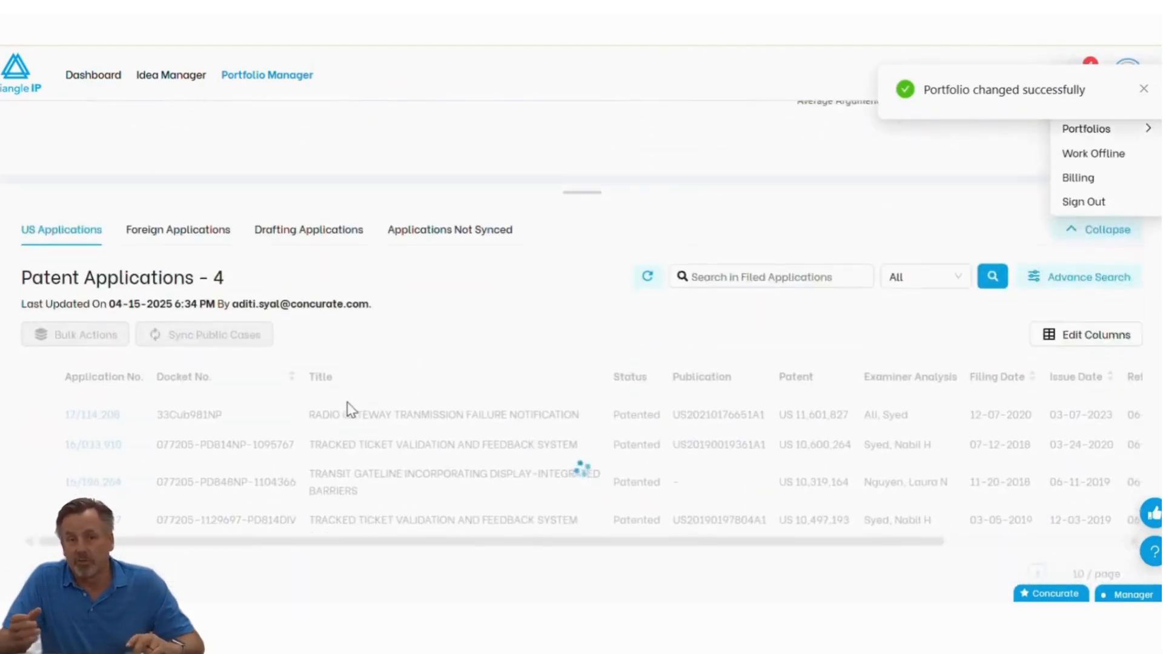